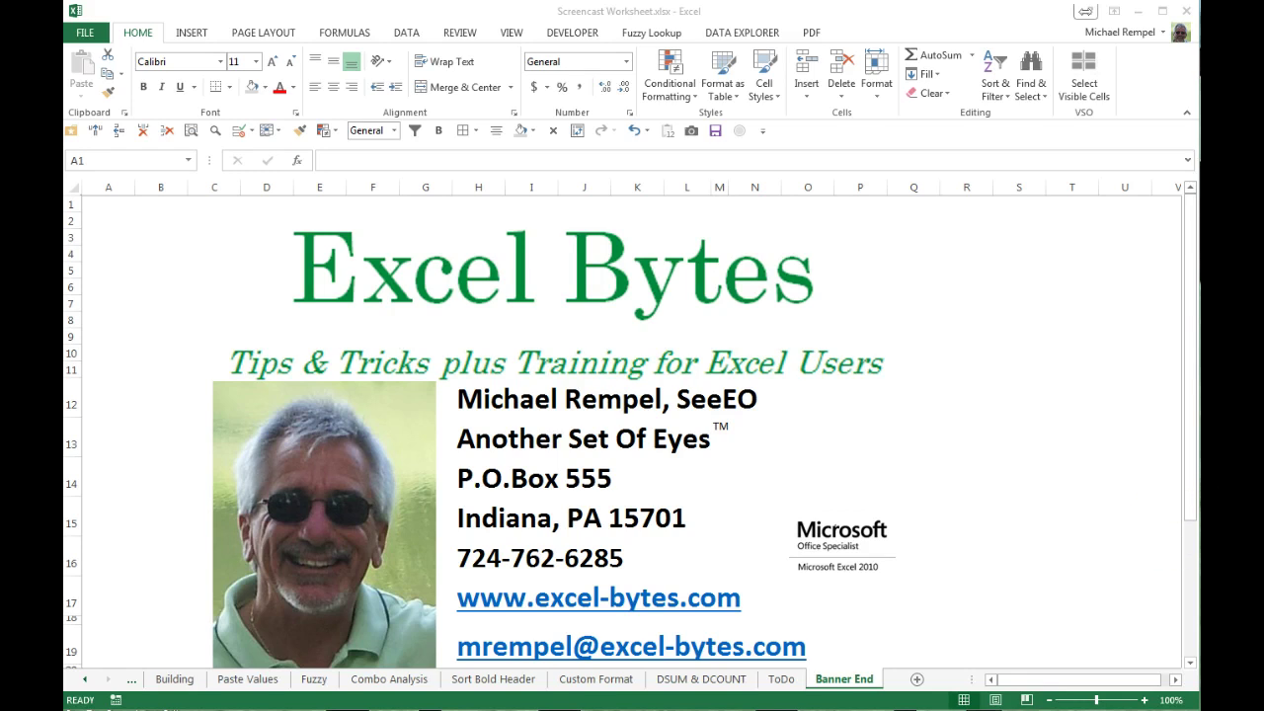
Switch to the ToDo sheet with its six-task Done/Task list.
click(778, 680)
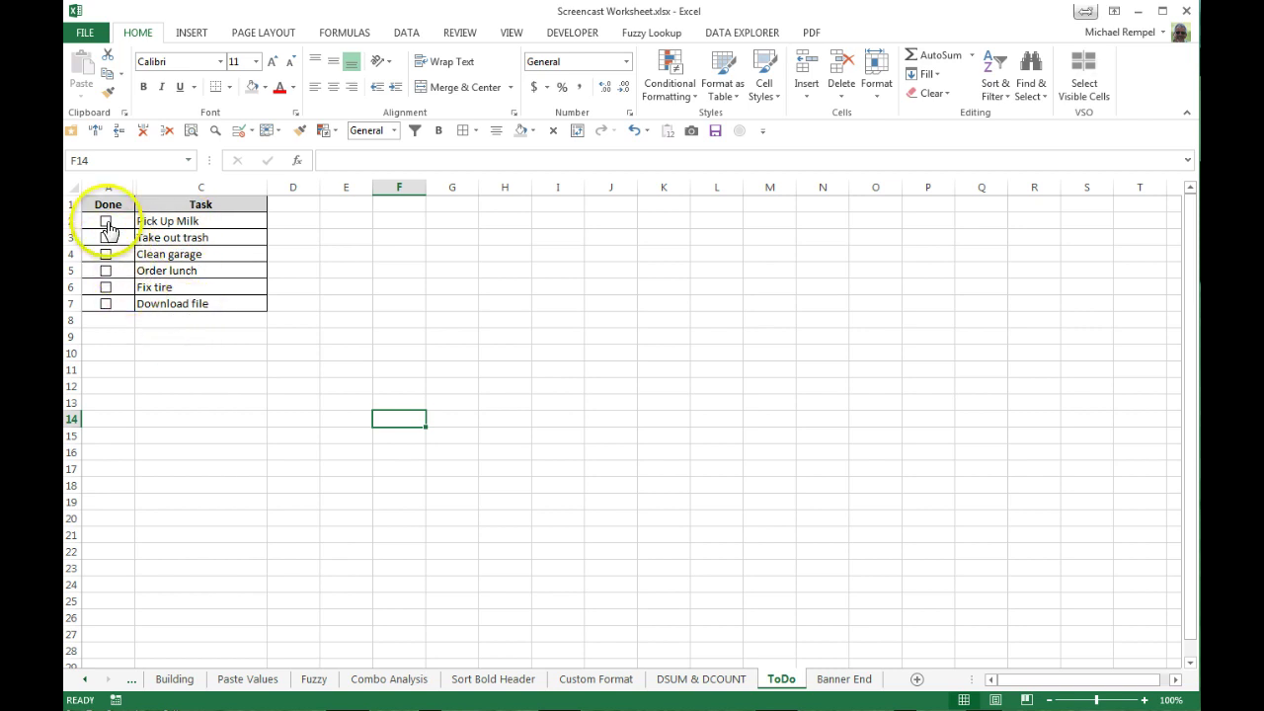
click(105, 221)
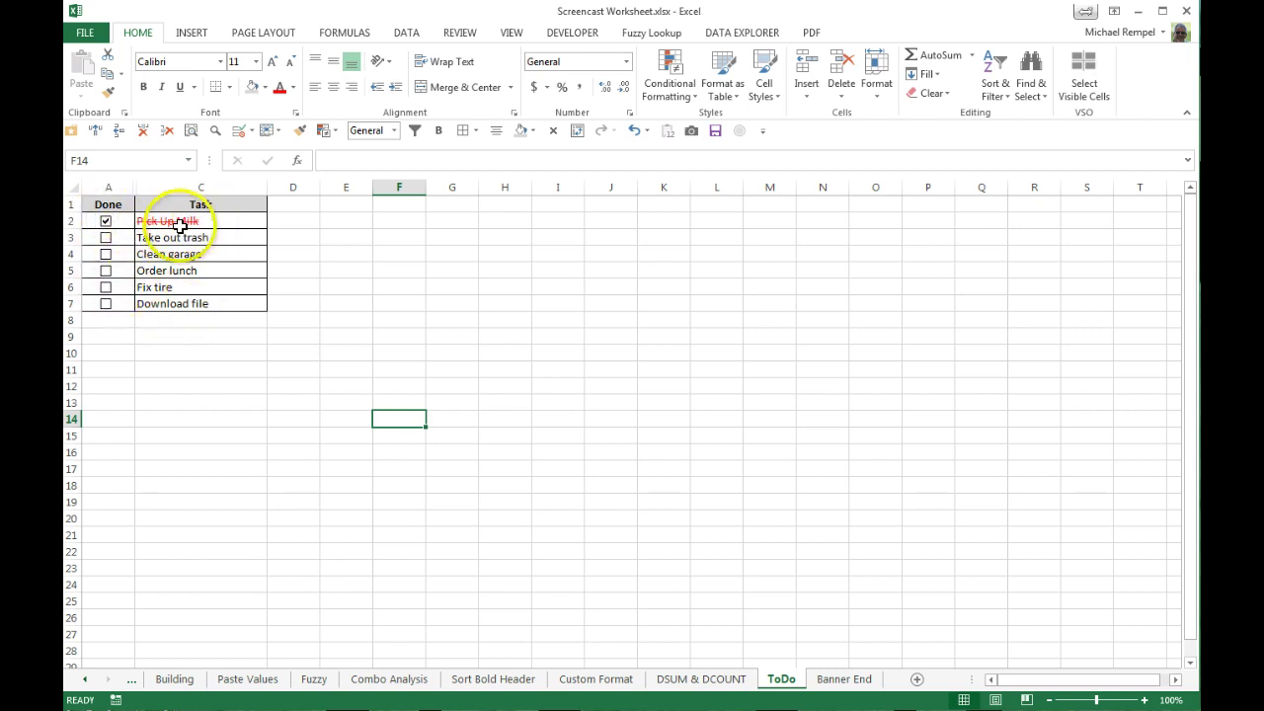
click(105, 271)
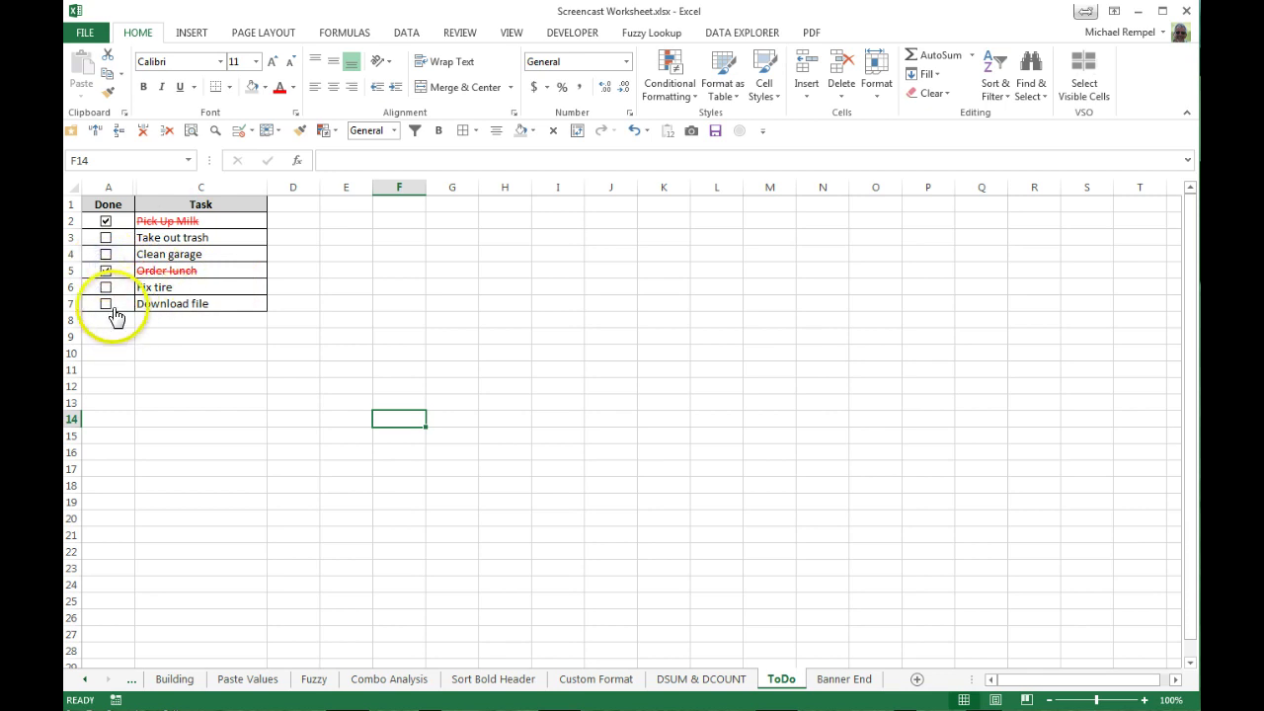
click(106, 304)
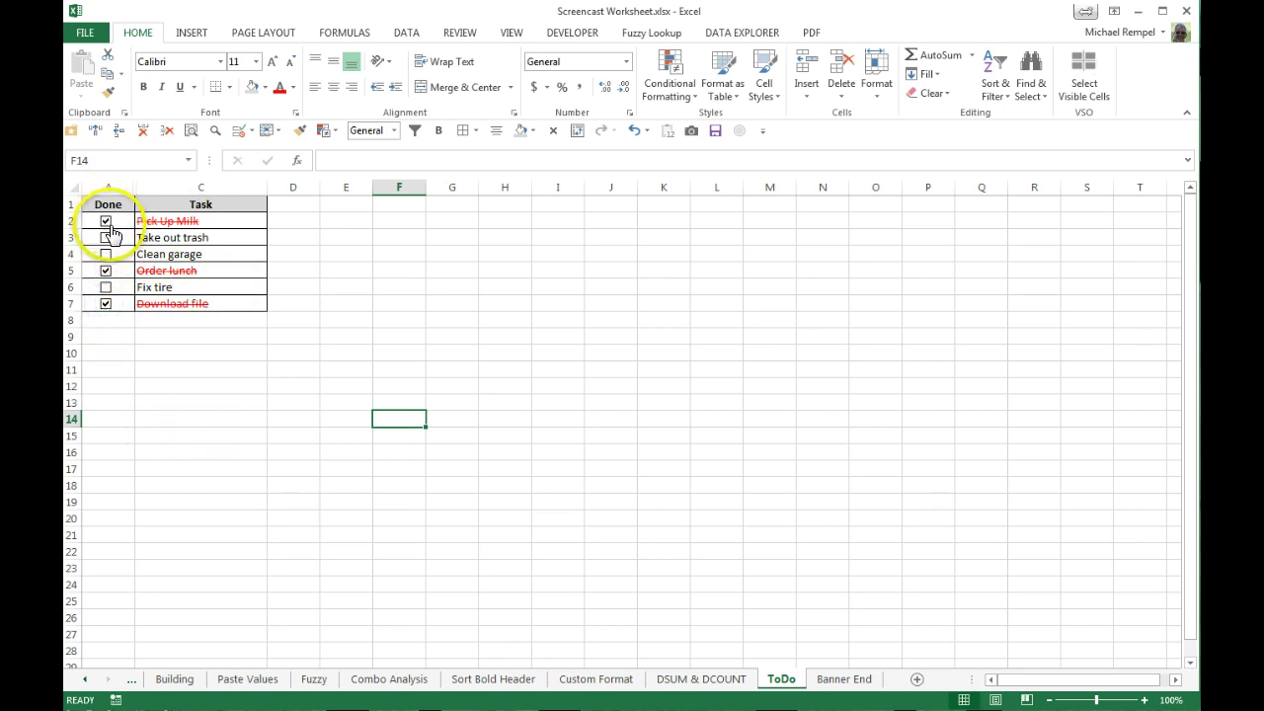
click(106, 222)
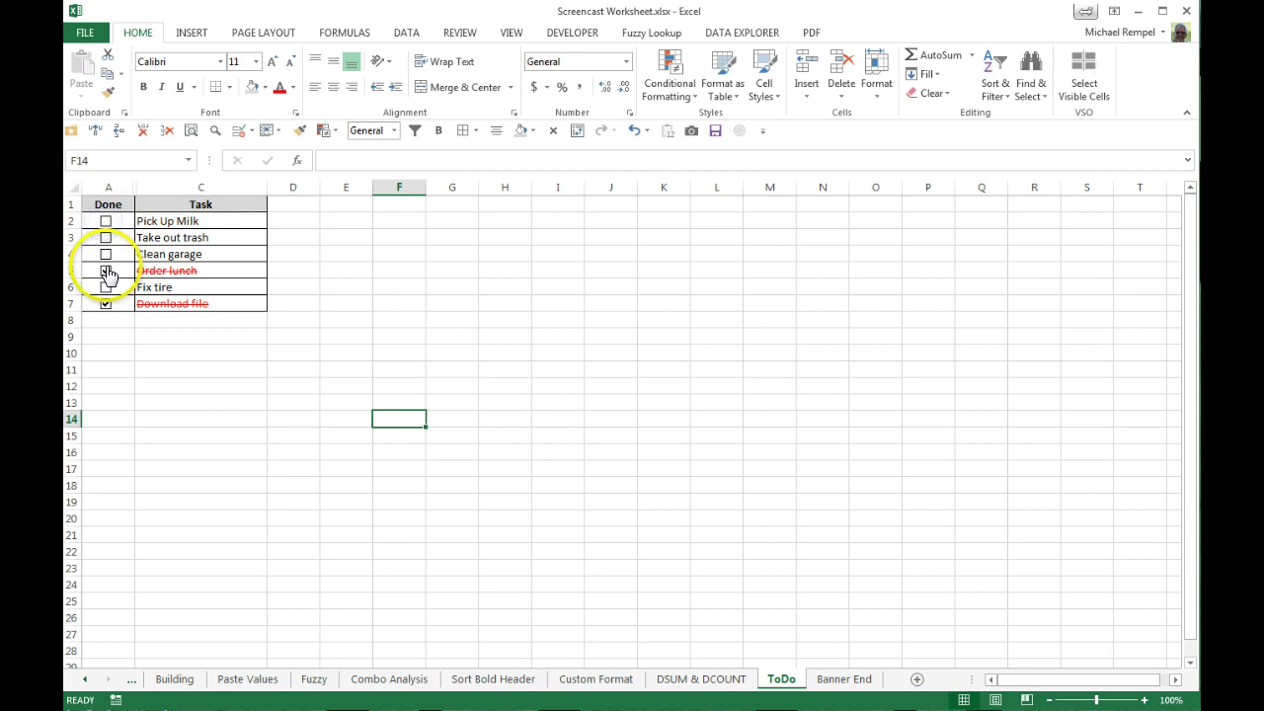
click(127, 356)
Copy the Task list C1:C7 into J1:J7 and widen column J to fit.
drag(203, 205, 226, 305)
key(ctrl+q)
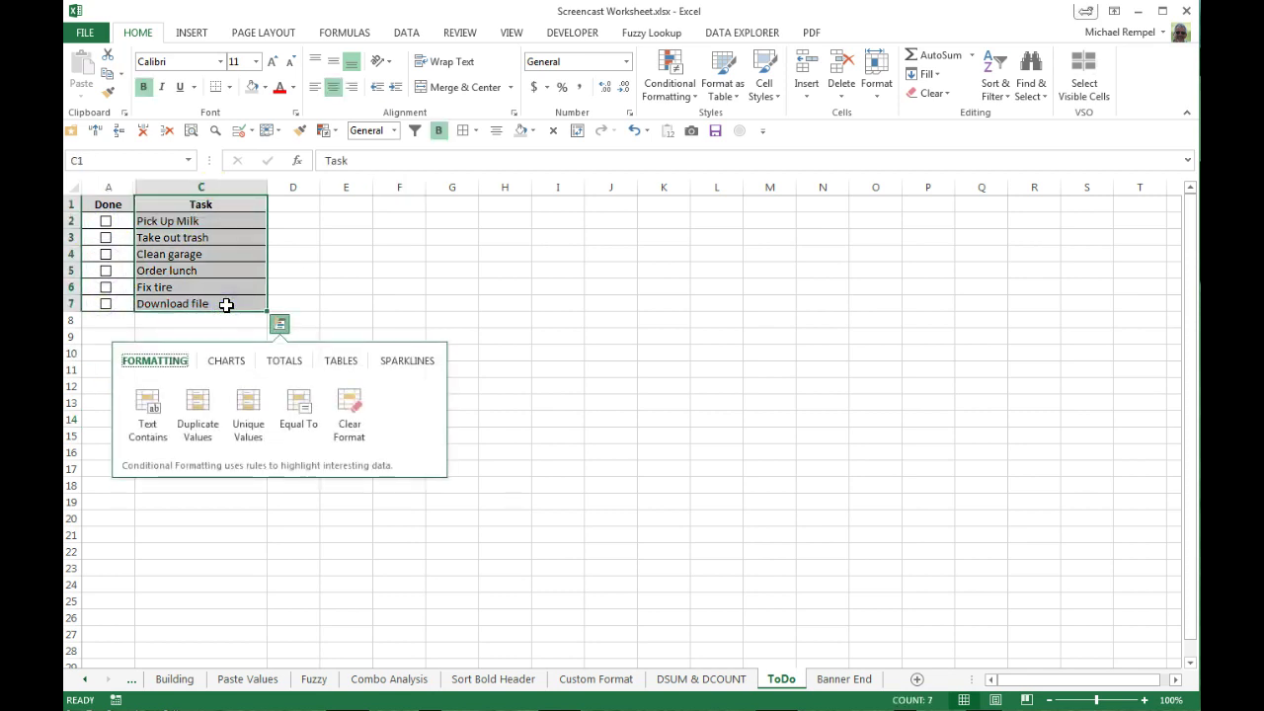
click(376, 287)
drag(199, 208, 197, 305)
key(ctrl+c)
key(Right)
key(Right)
key(Right)
key(Right)
key(Right)
key(Right)
key(Right)
key(Right)
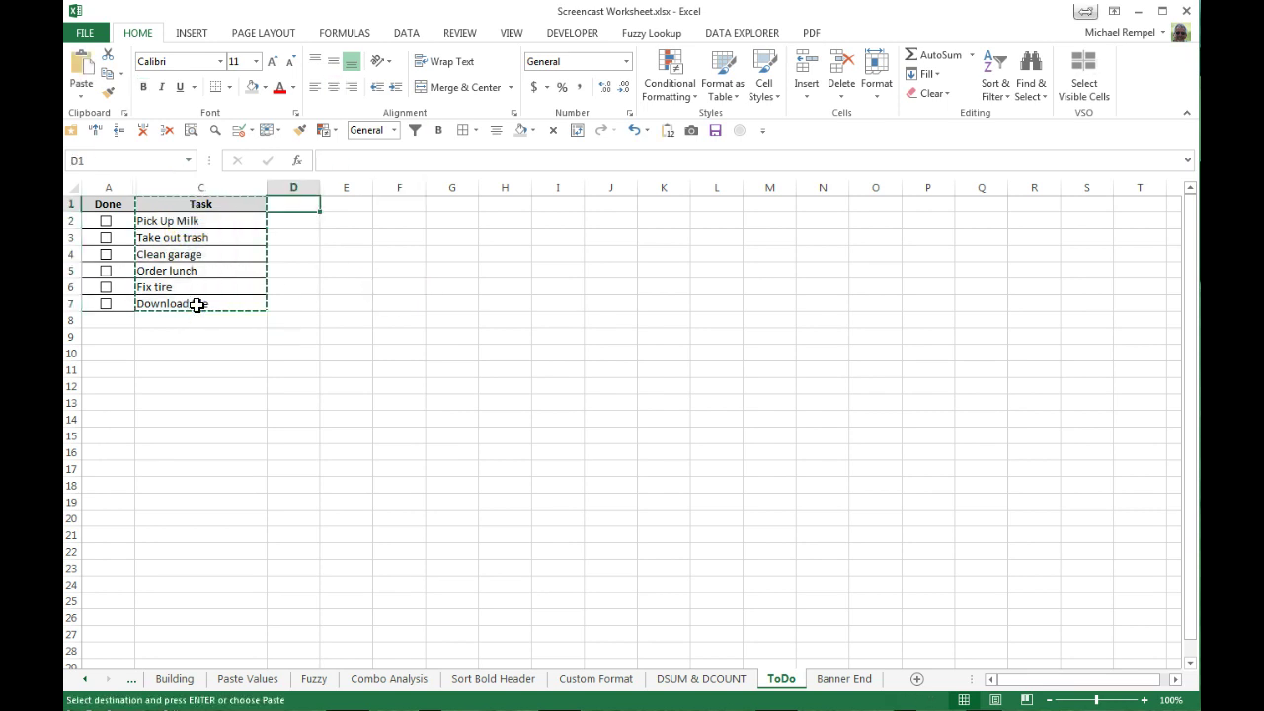
key(Left)
key(ctrl+v)
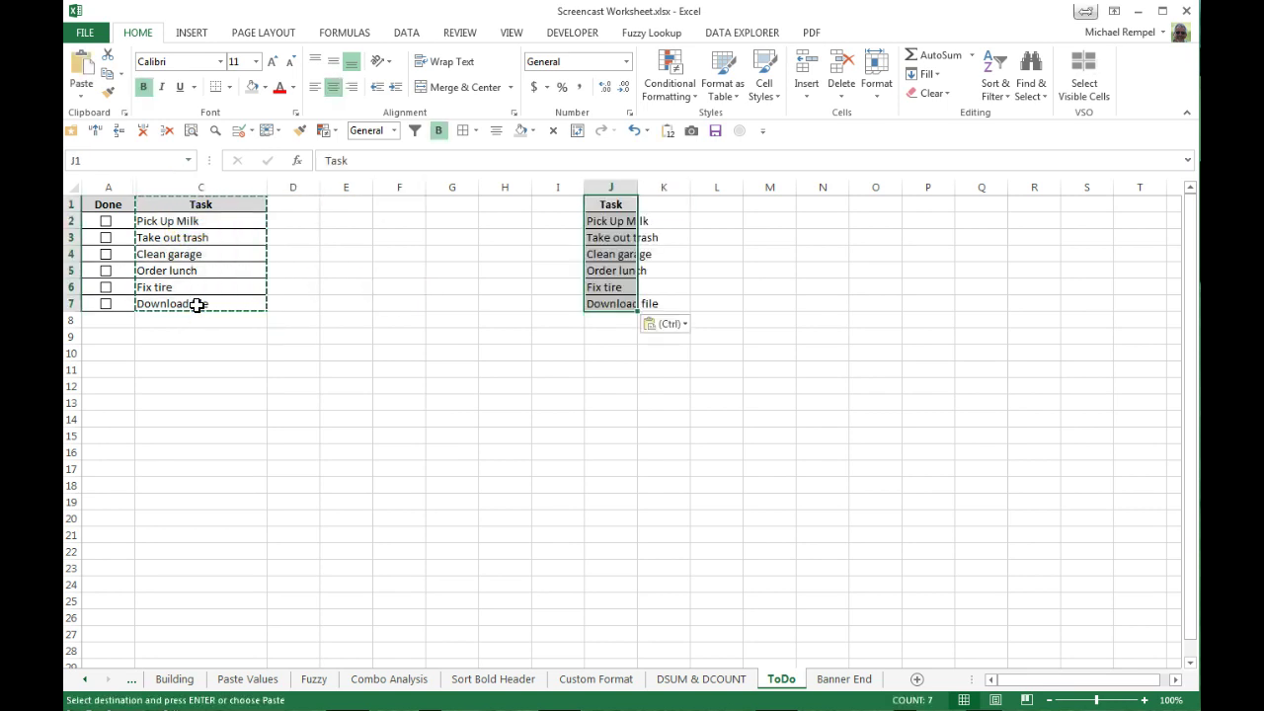
drag(642, 189, 698, 188)
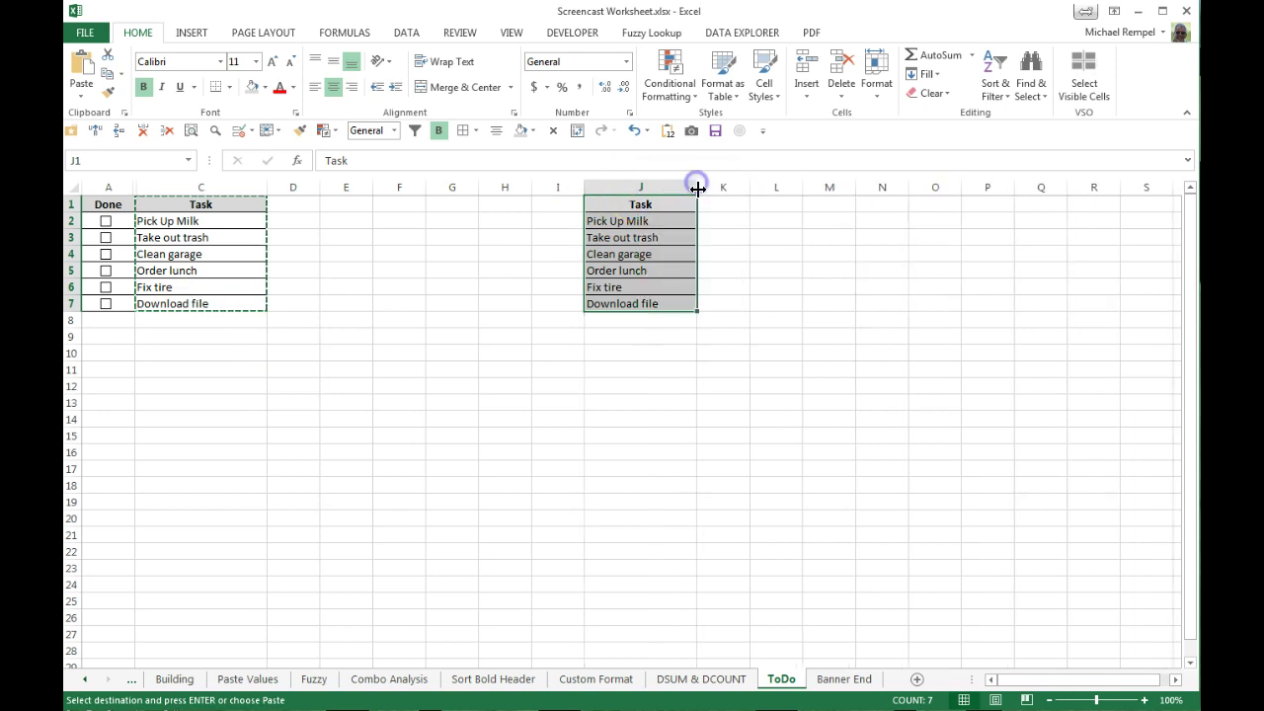
click(642, 369)
Type a 'Done' header in I1 and Format Painter J1:J7's formatting onto I1:I7.
click(549, 203)
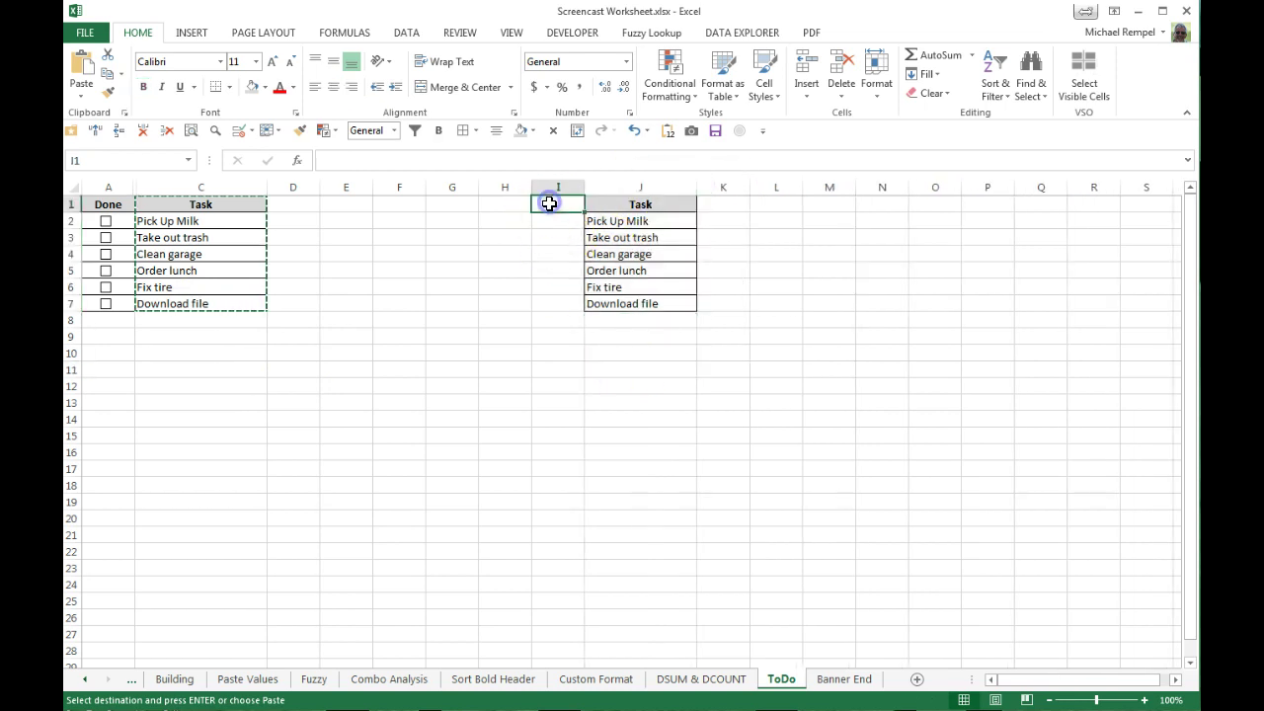
text(Done)
key(Return)
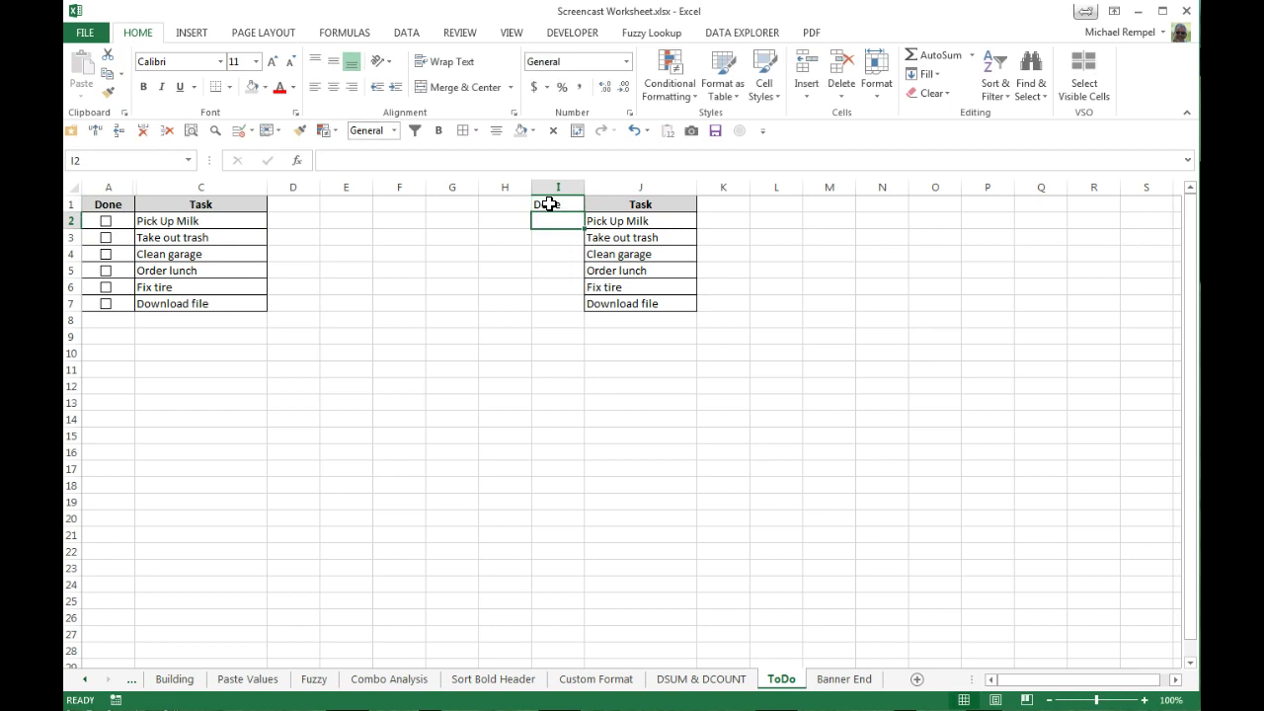
drag(672, 208, 662, 301)
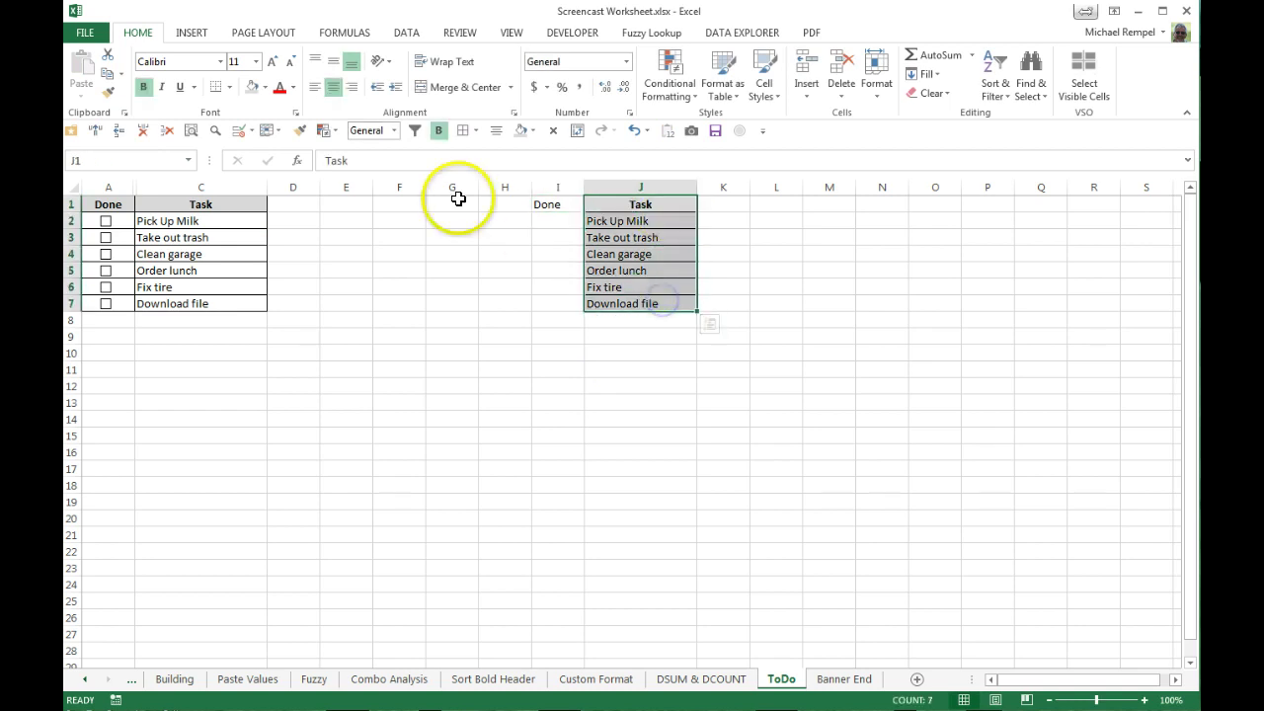
click(297, 132)
click(553, 203)
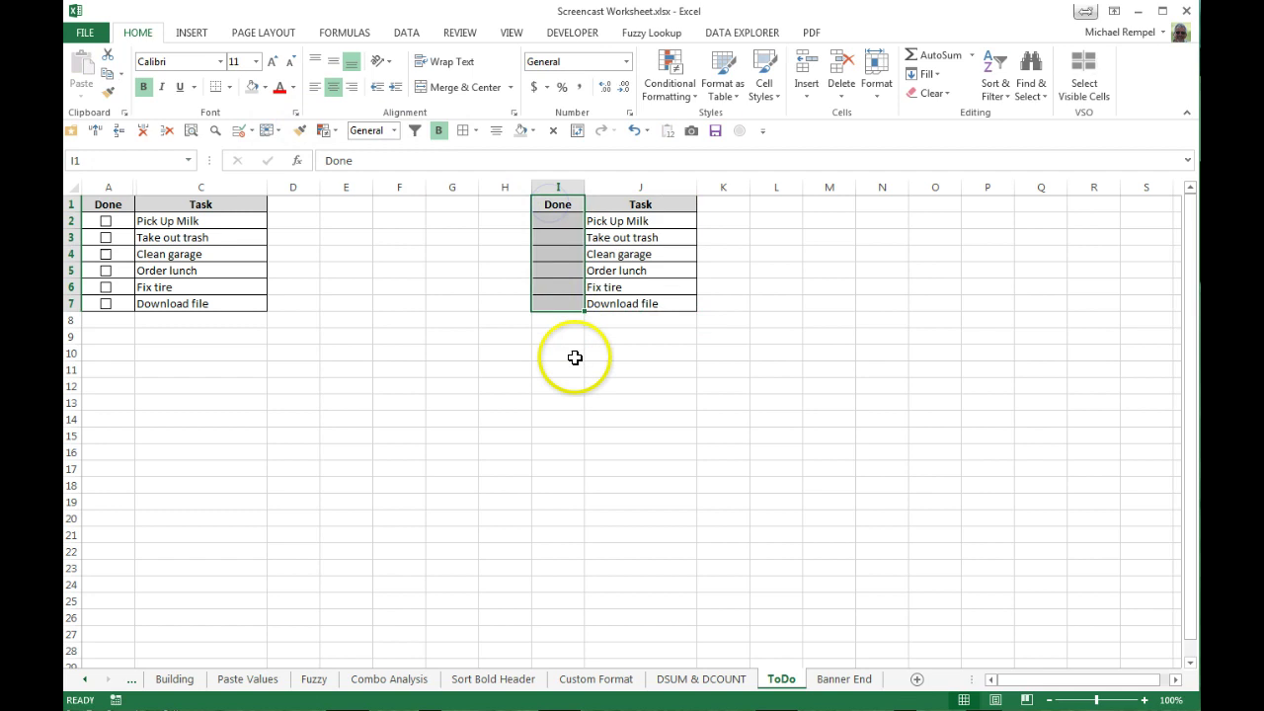
click(568, 356)
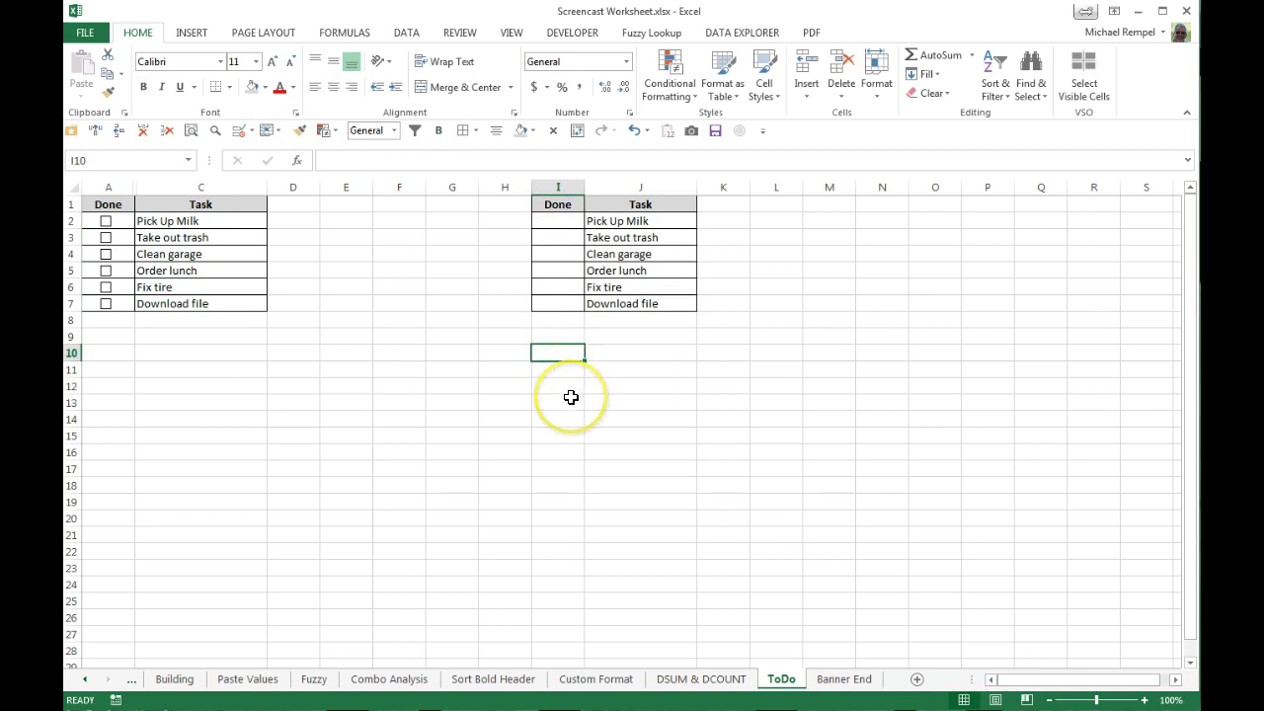
Show the Developer tab, confirming it is ticked under Options > Customize Ribbon.
click(575, 36)
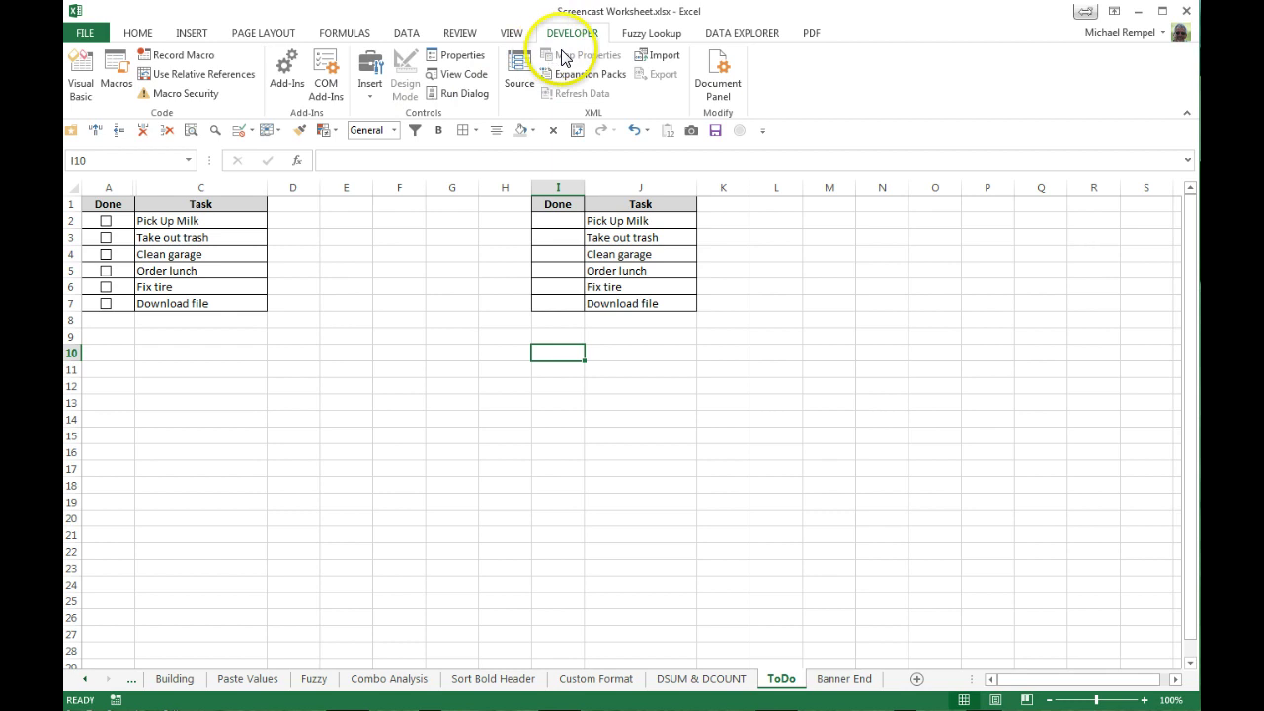
click(85, 32)
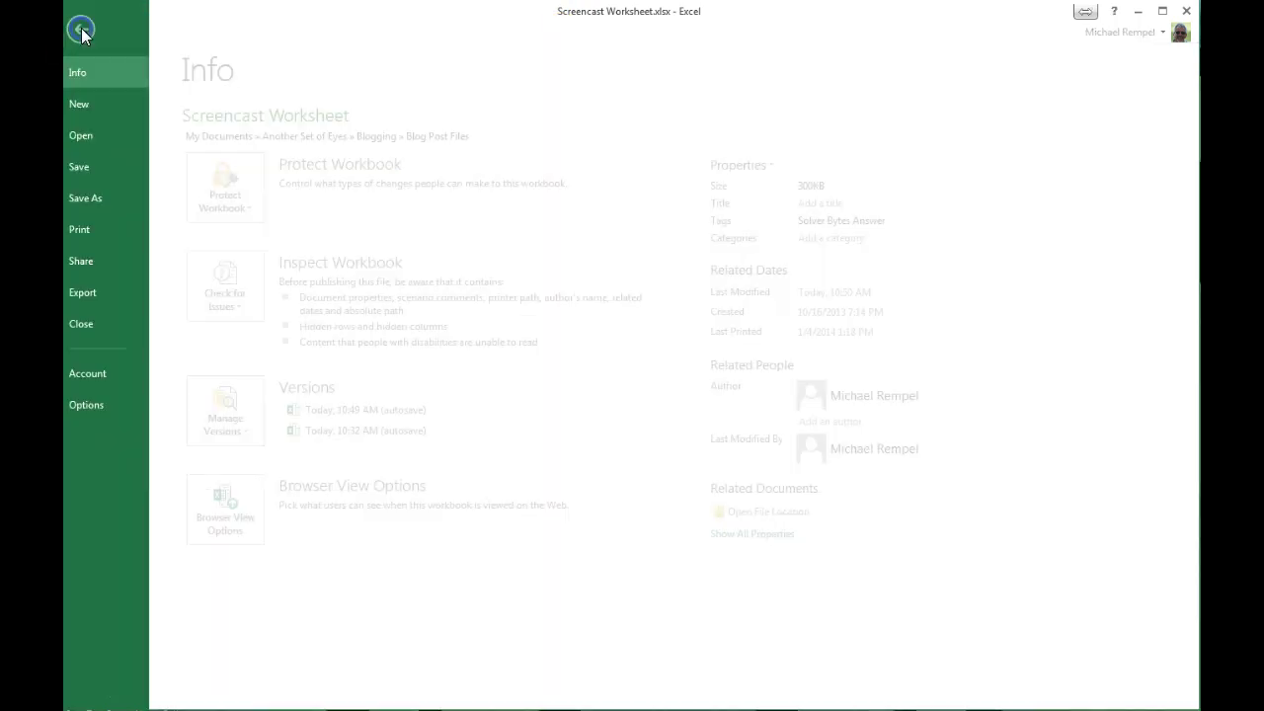
click(99, 405)
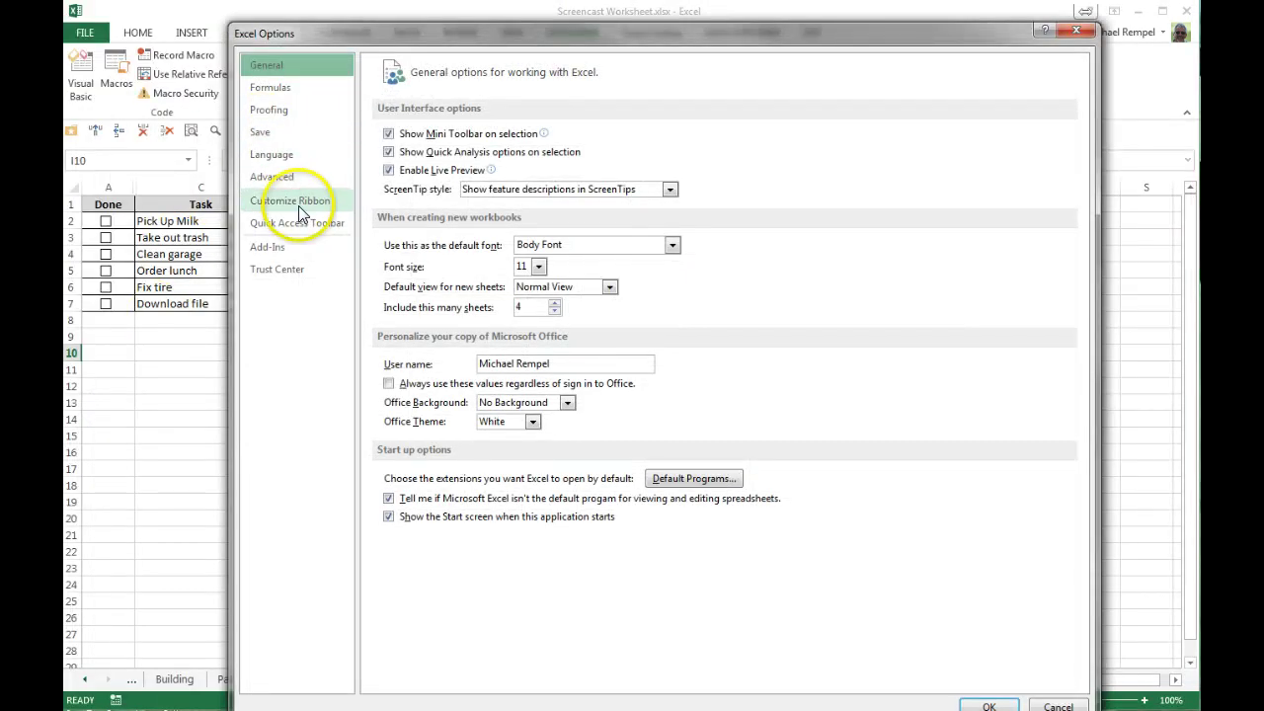
click(285, 208)
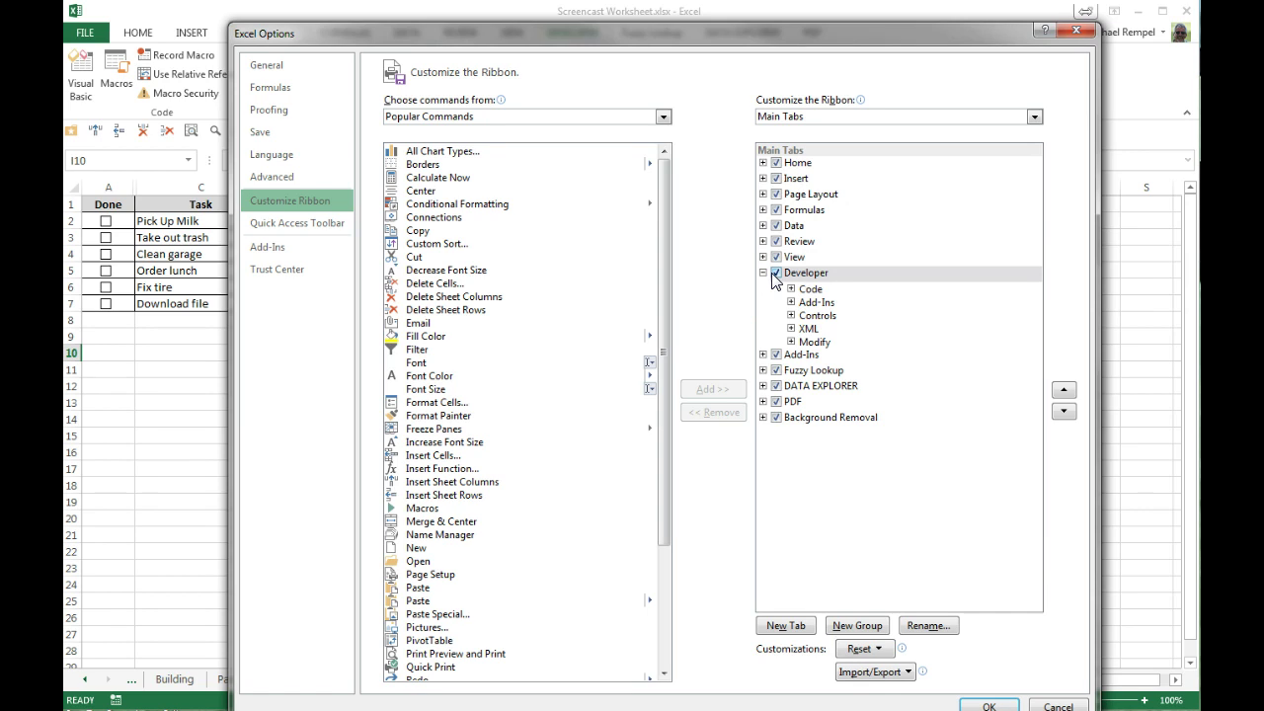
click(991, 704)
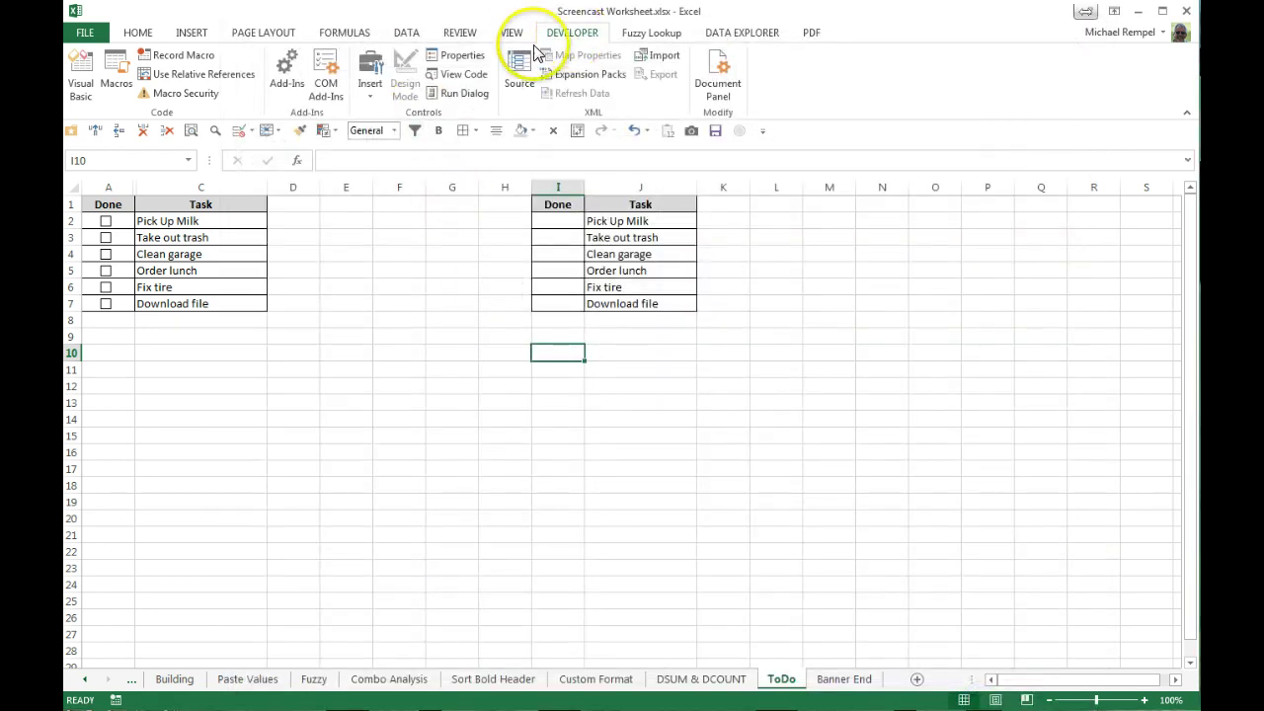
Draw a Form Control check box in I2 and delete its label text.
click(370, 101)
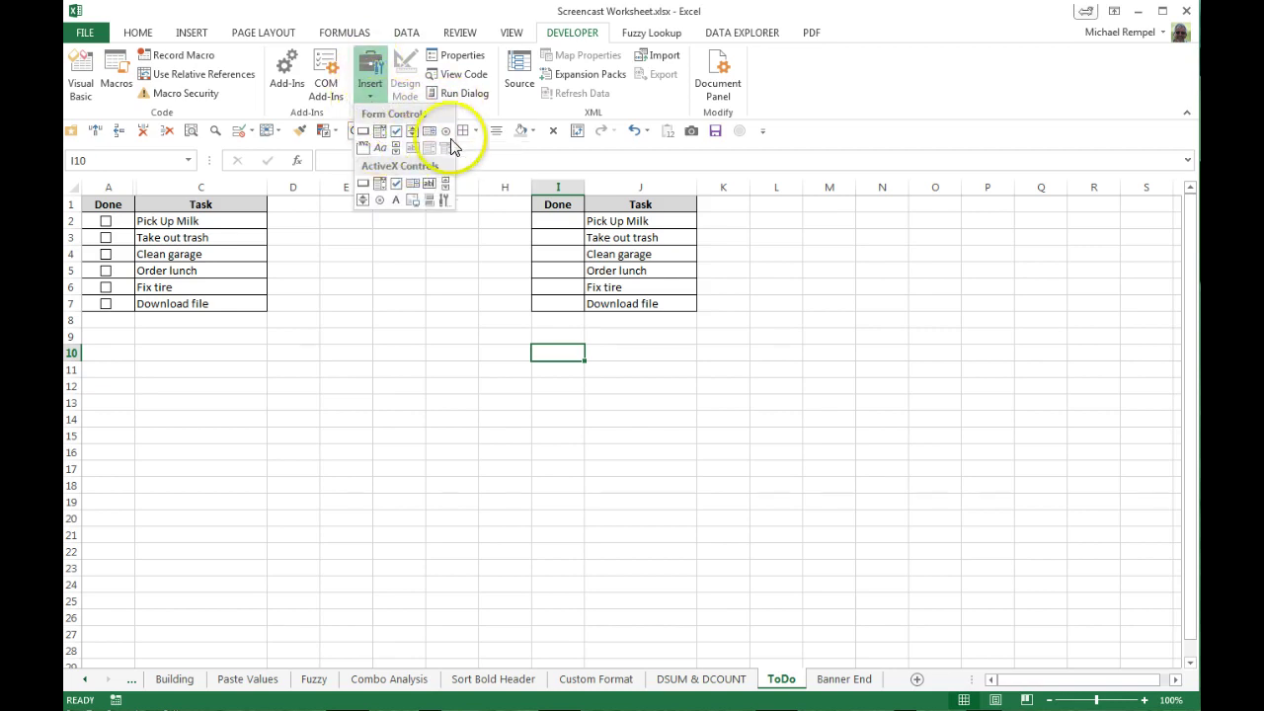
click(396, 135)
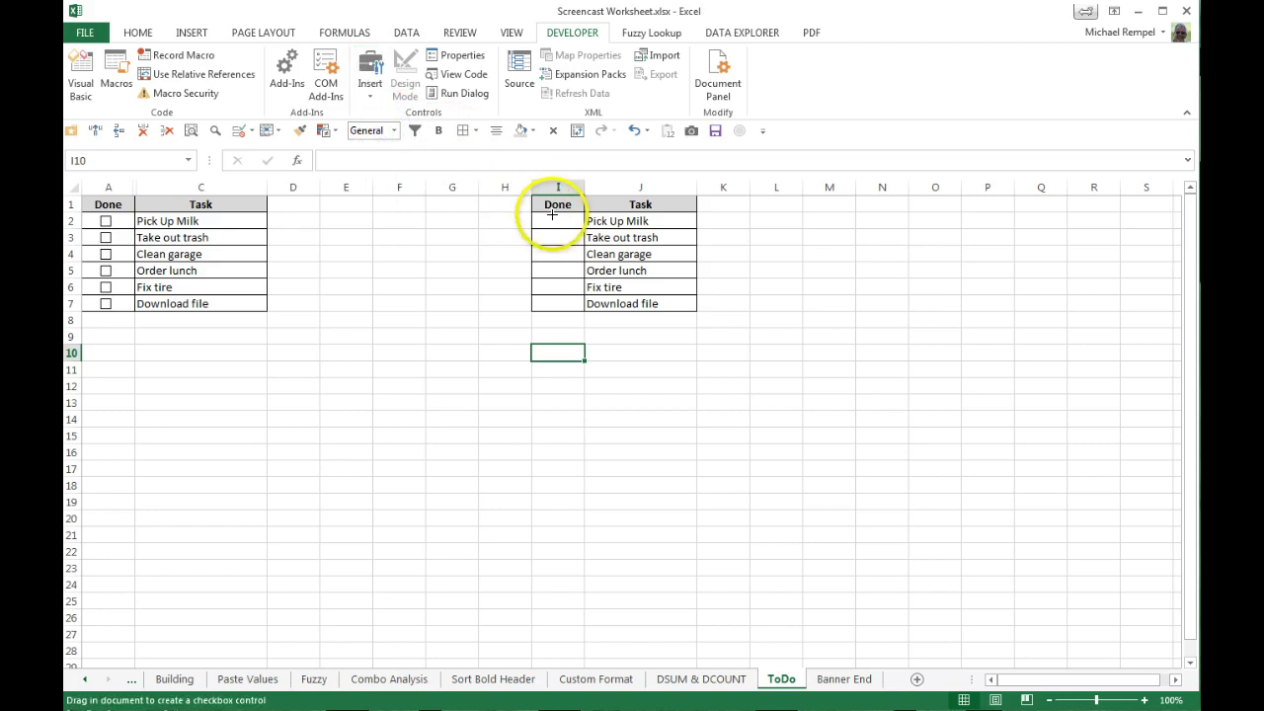
drag(549, 209, 552, 214)
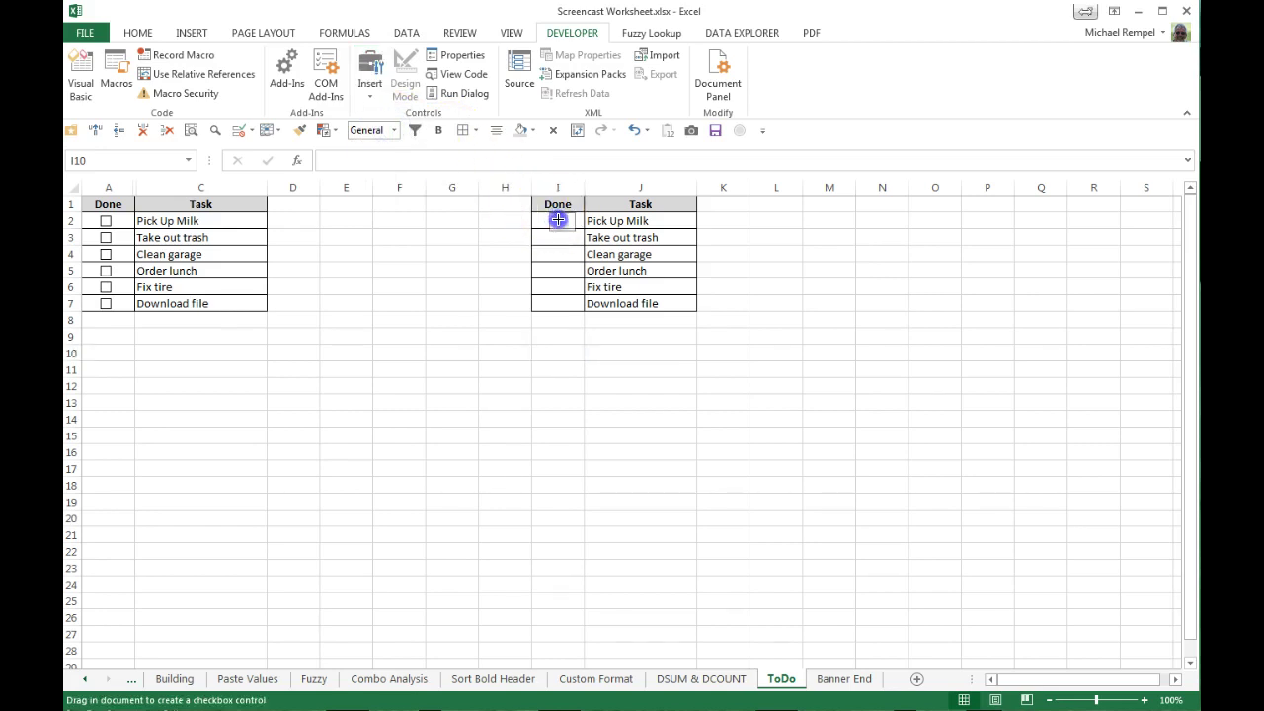
drag(558, 220, 557, 221)
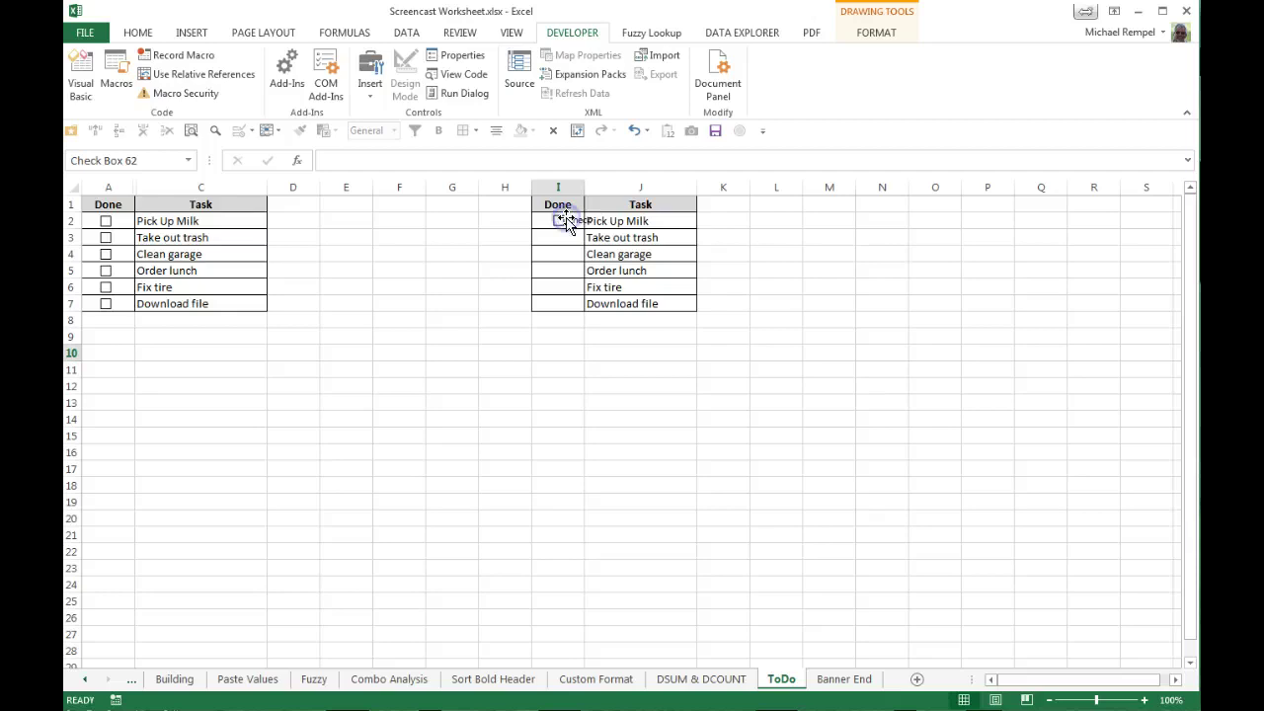
right_click(559, 224)
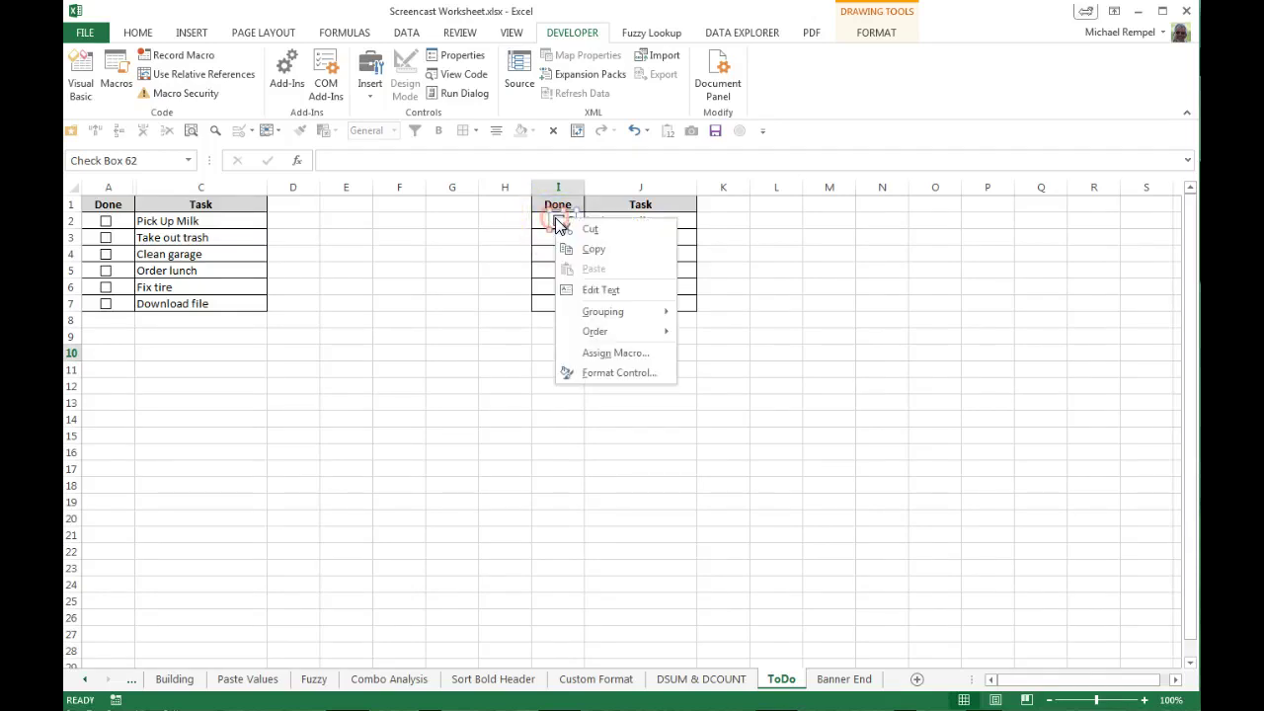
click(599, 289)
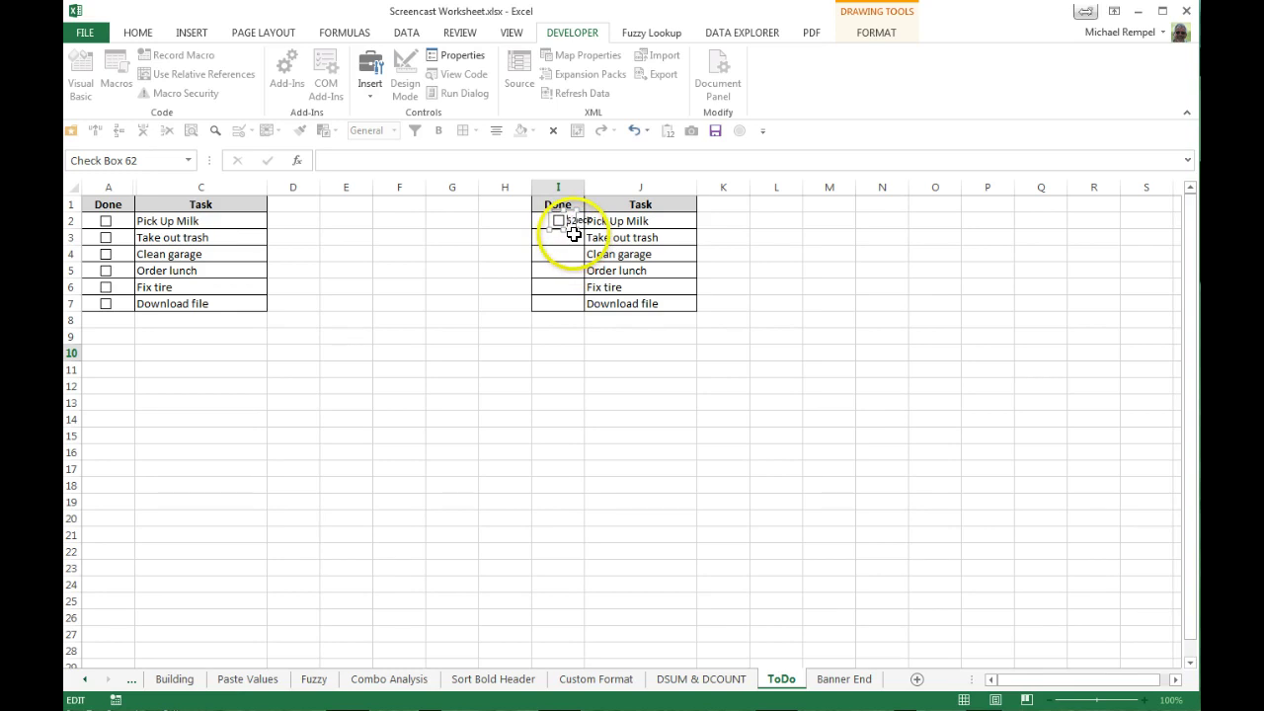
key(Delete)
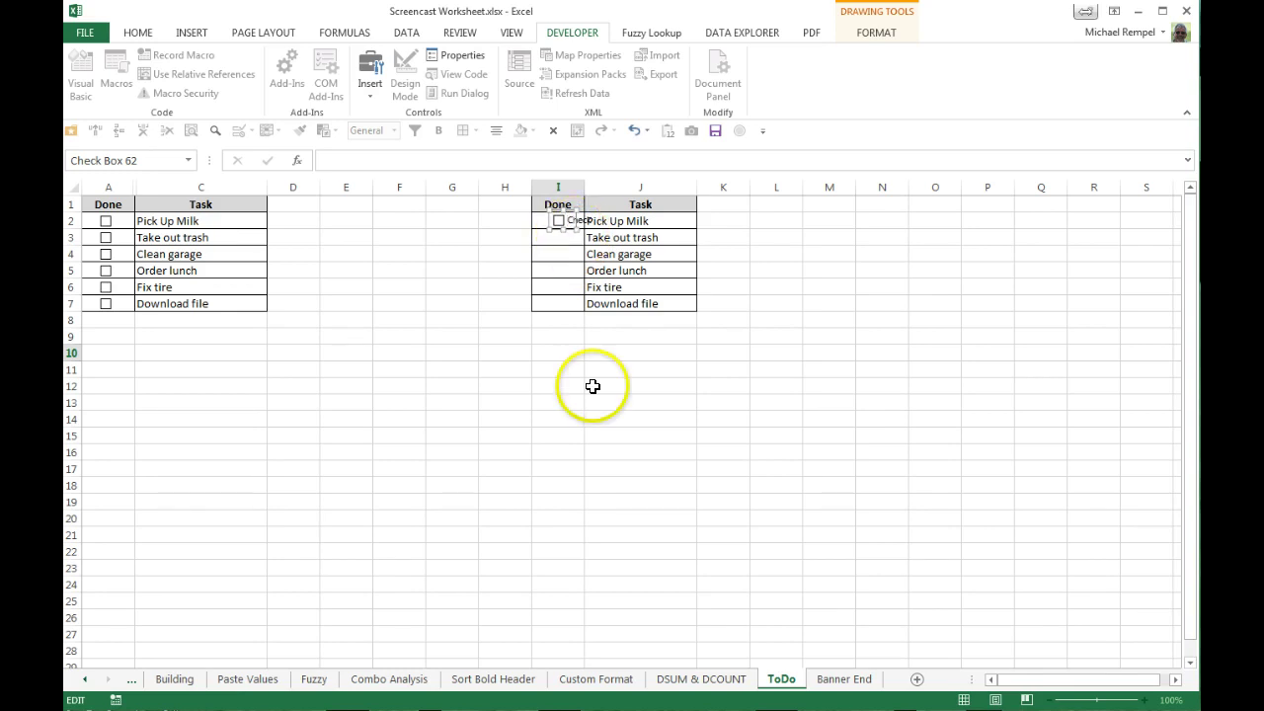
click(529, 530)
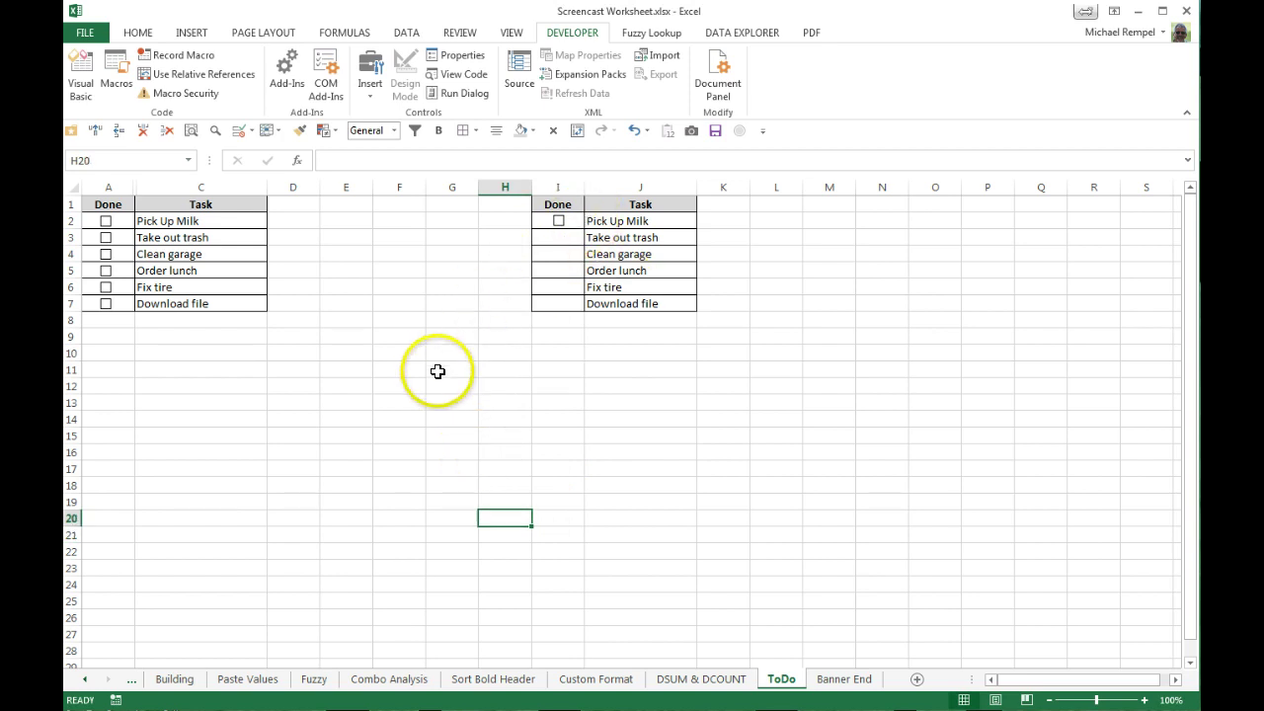
Paste the I2 check box down into I3:I7 and clear the copy marquee.
click(503, 436)
key(ctrl+Up)
key(Right)
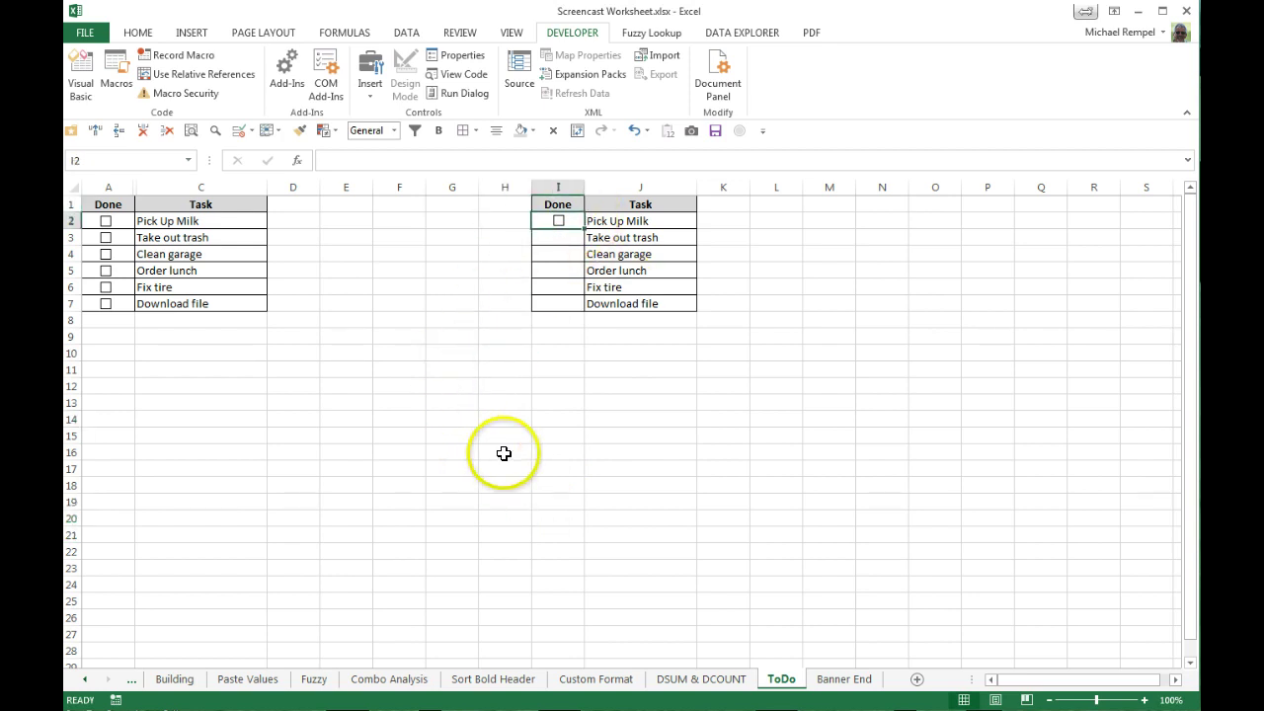
key(shift+Down)
key(shift+Down)
key(shift+Down)
key(shift+Down)
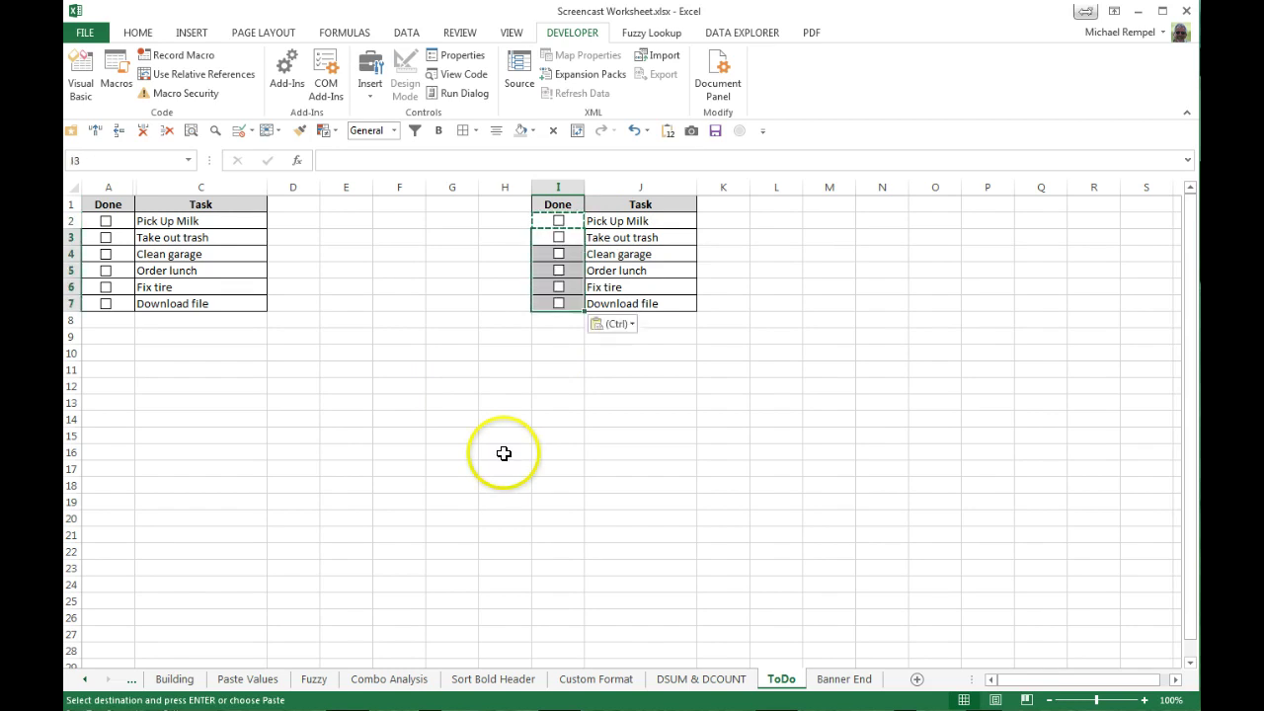
click(540, 393)
click(400, 365)
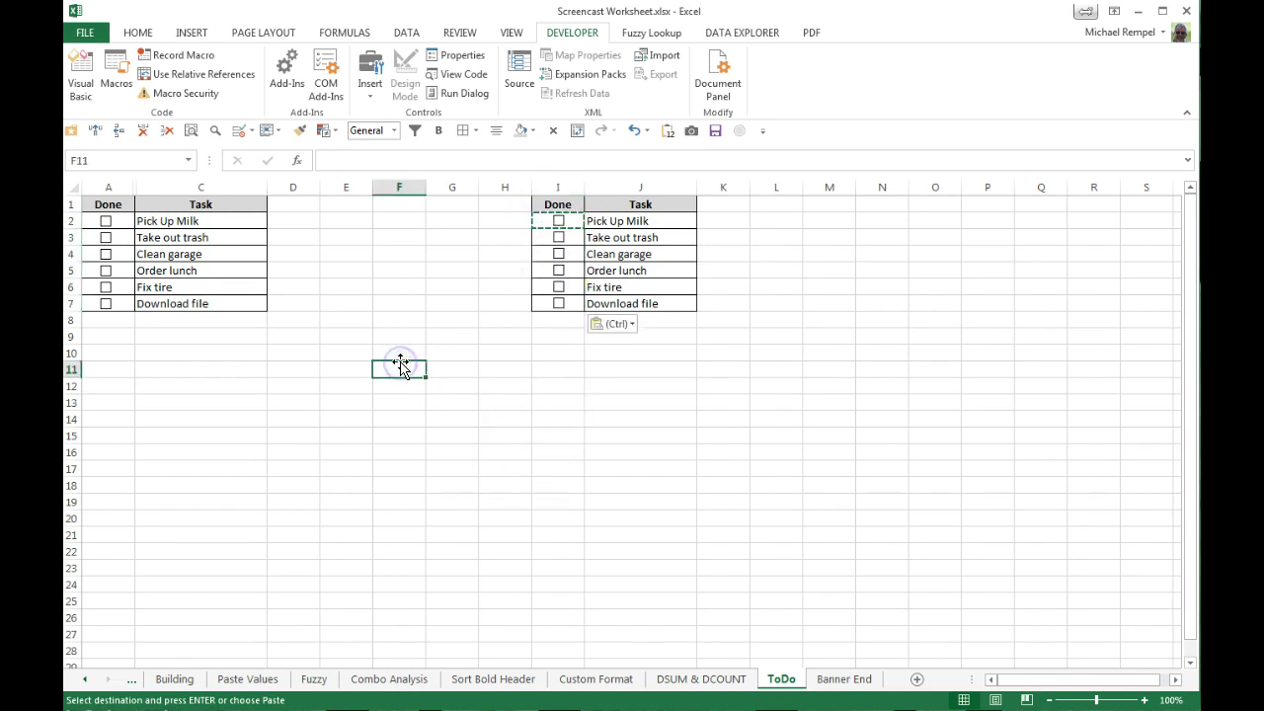
key(Escape)
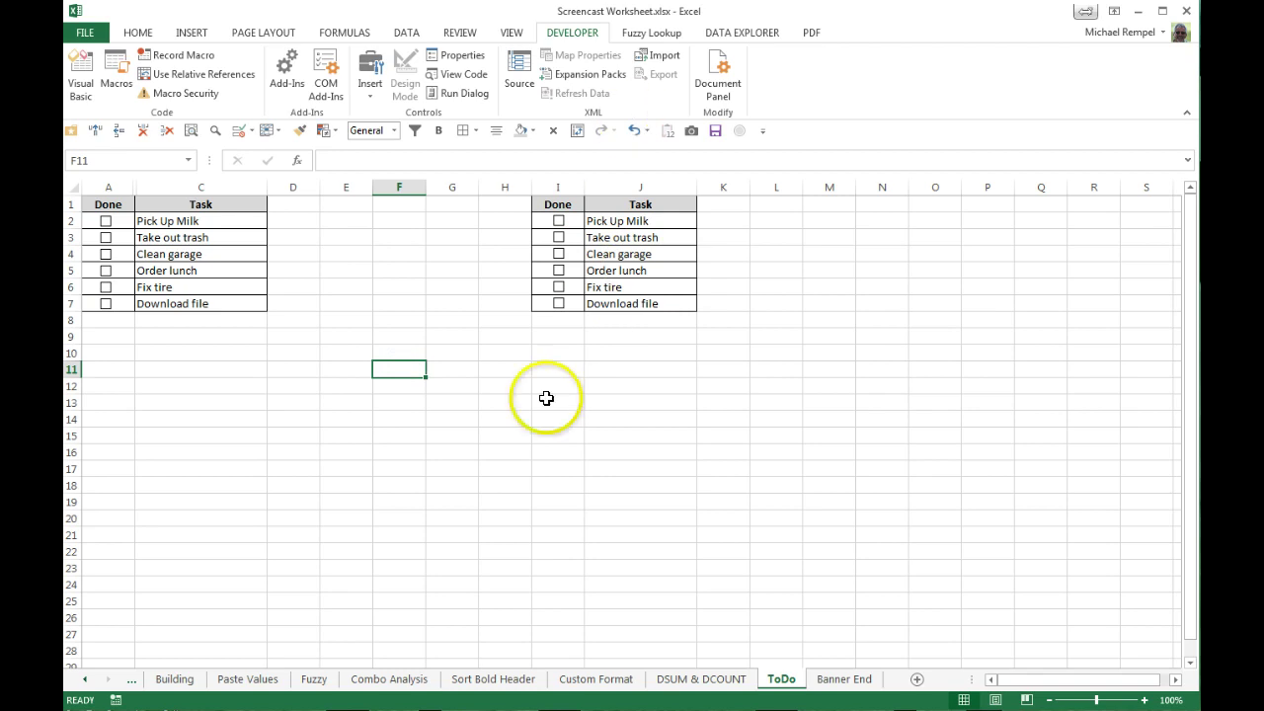
Toggle a few of the new check boxes to test them, leaving all unticked.
click(559, 221)
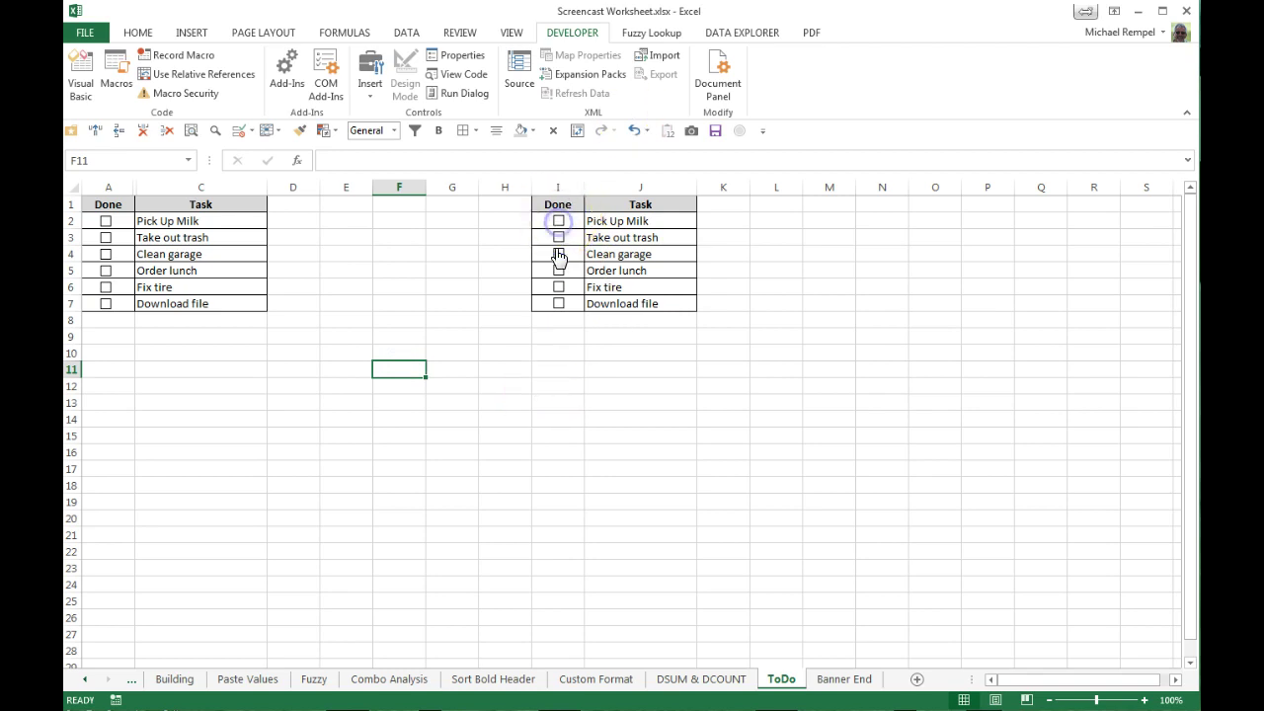
click(558, 286)
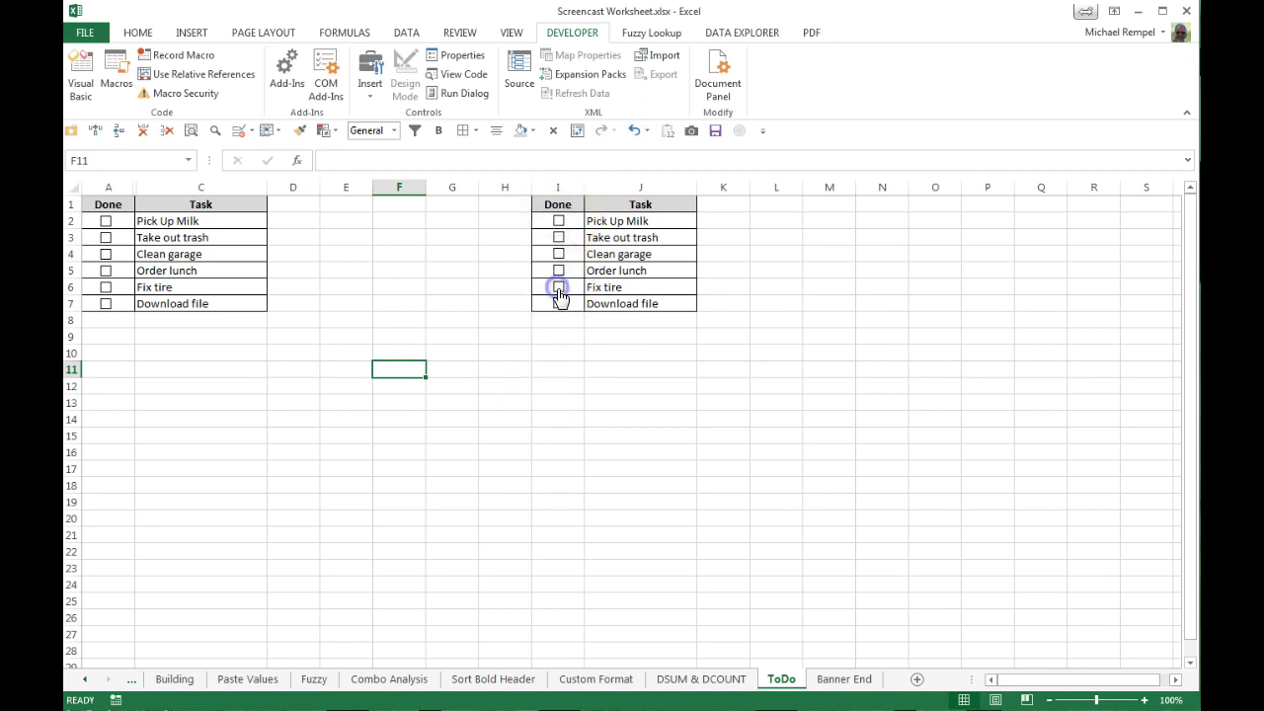
click(558, 286)
Insert a blank column J between the check boxes and the task names.
right_click(618, 189)
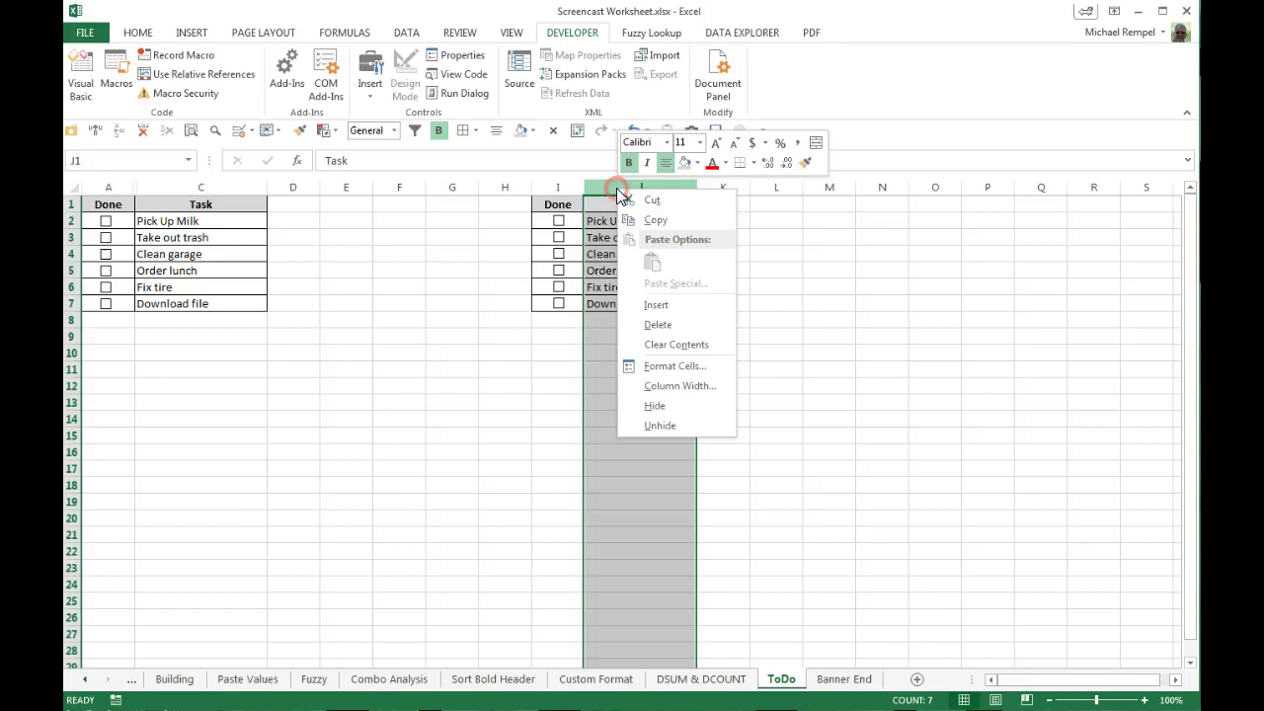
click(656, 305)
click(561, 356)
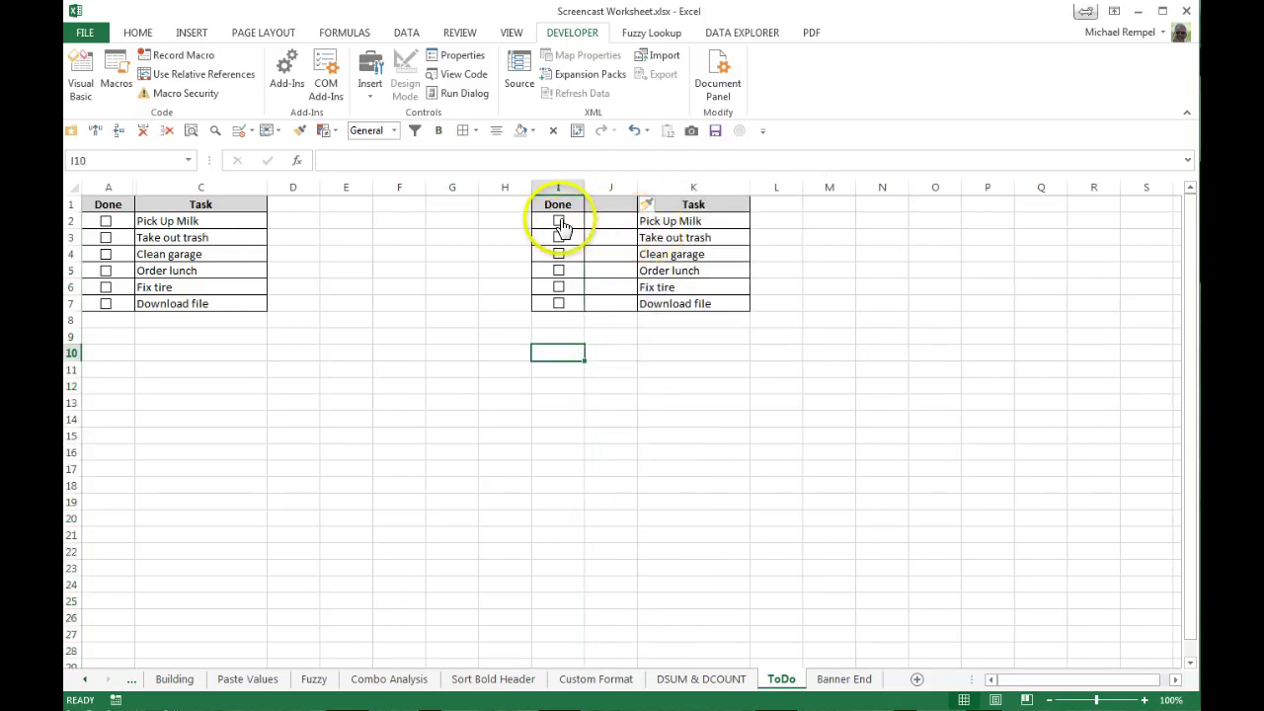
Link the Pick Up Milk check box to J2 and toggle it to test TRUE/FALSE.
right_click(561, 227)
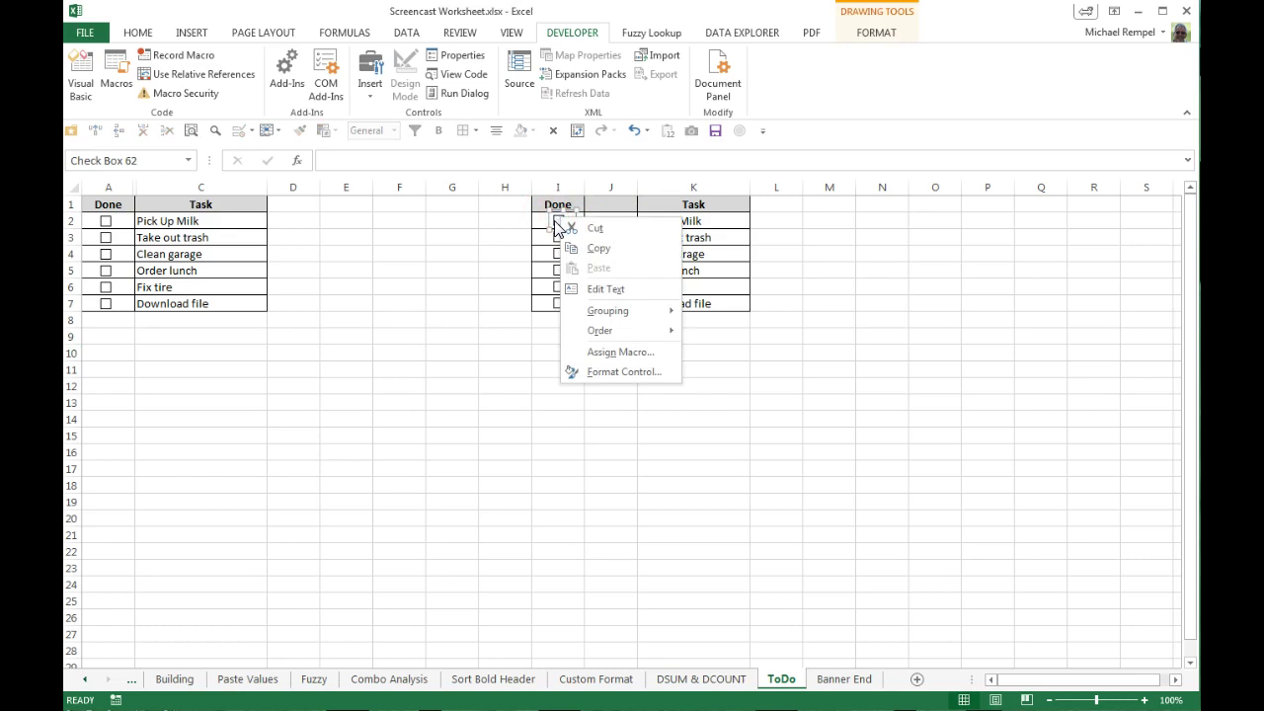
click(611, 373)
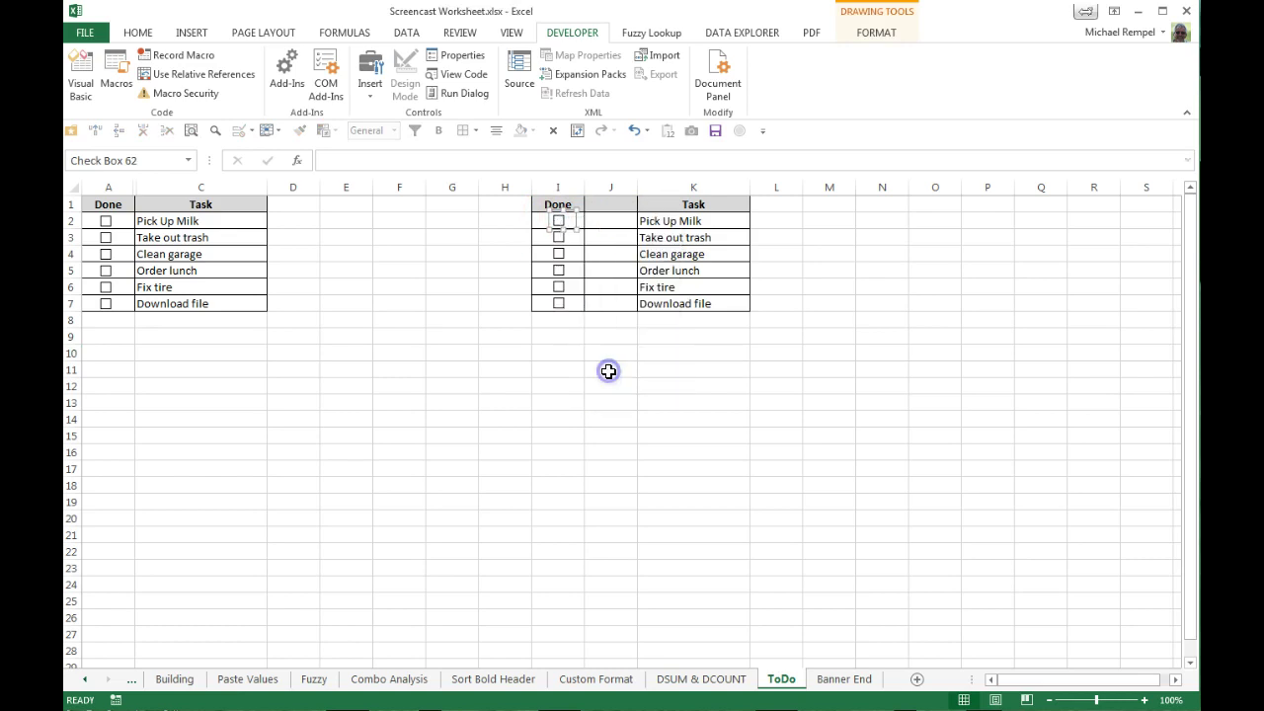
click(769, 205)
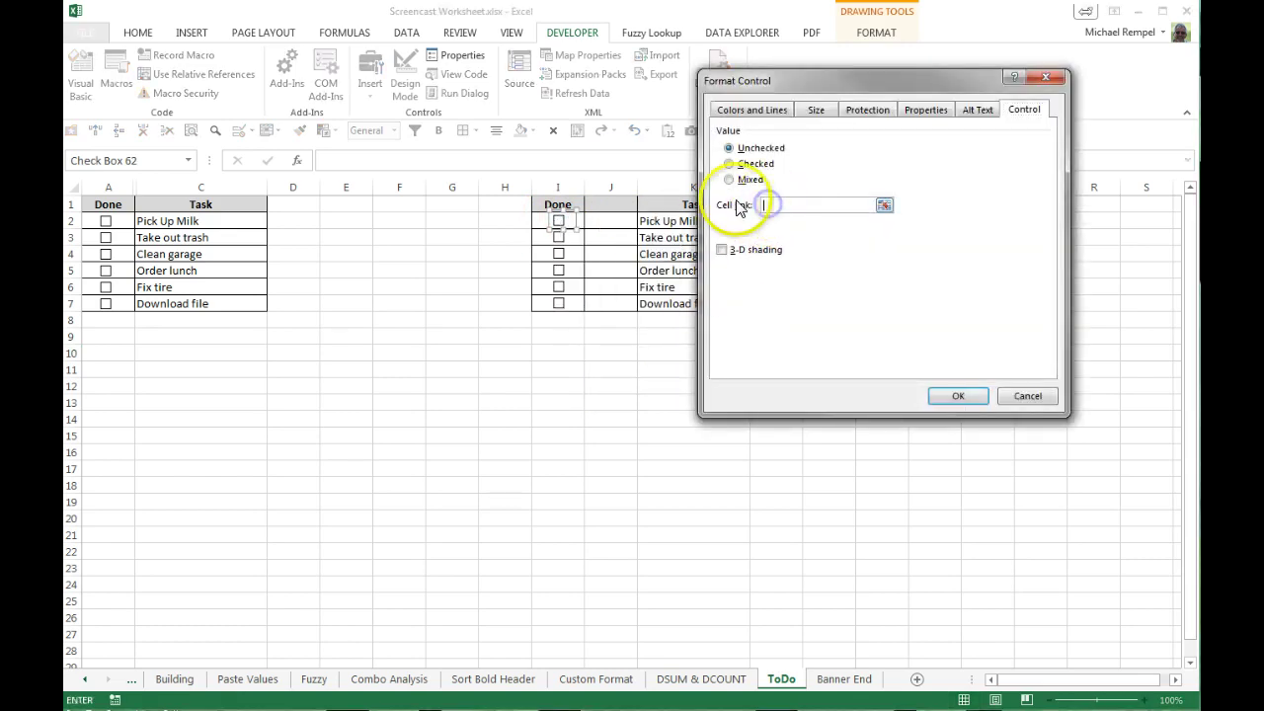
click(884, 206)
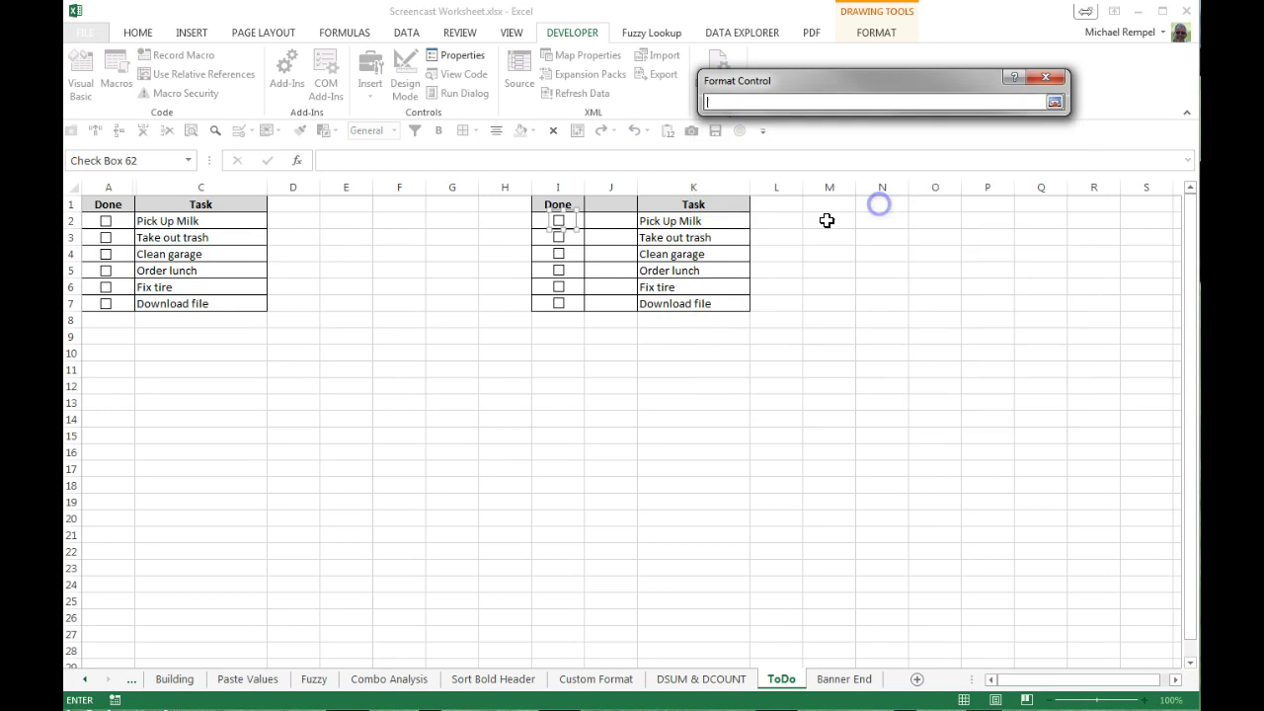
click(618, 220)
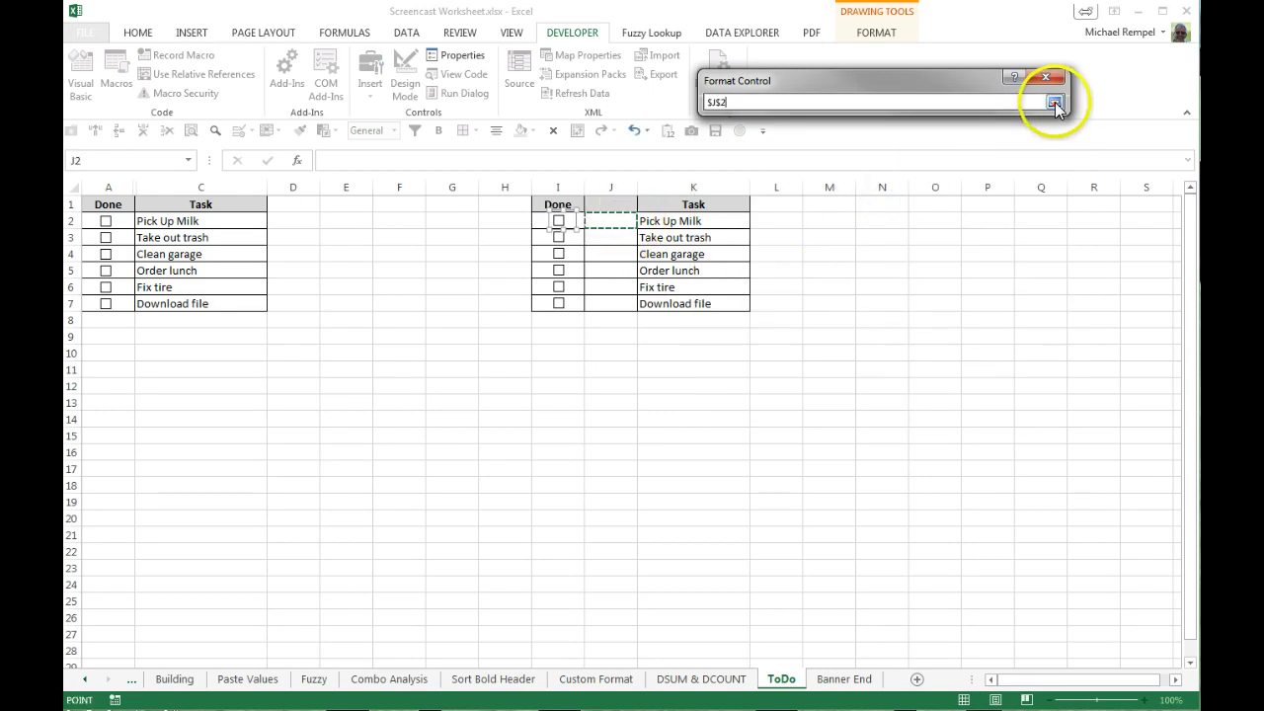
click(1054, 102)
click(956, 394)
click(612, 395)
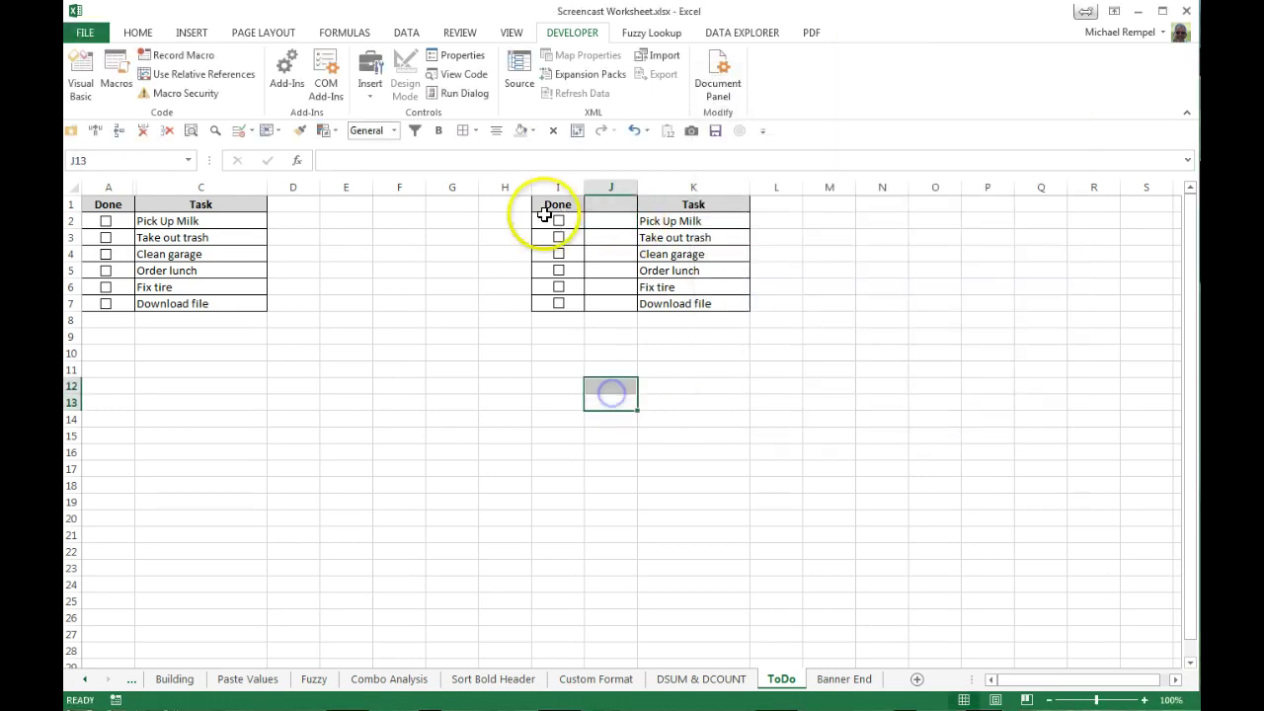
click(559, 223)
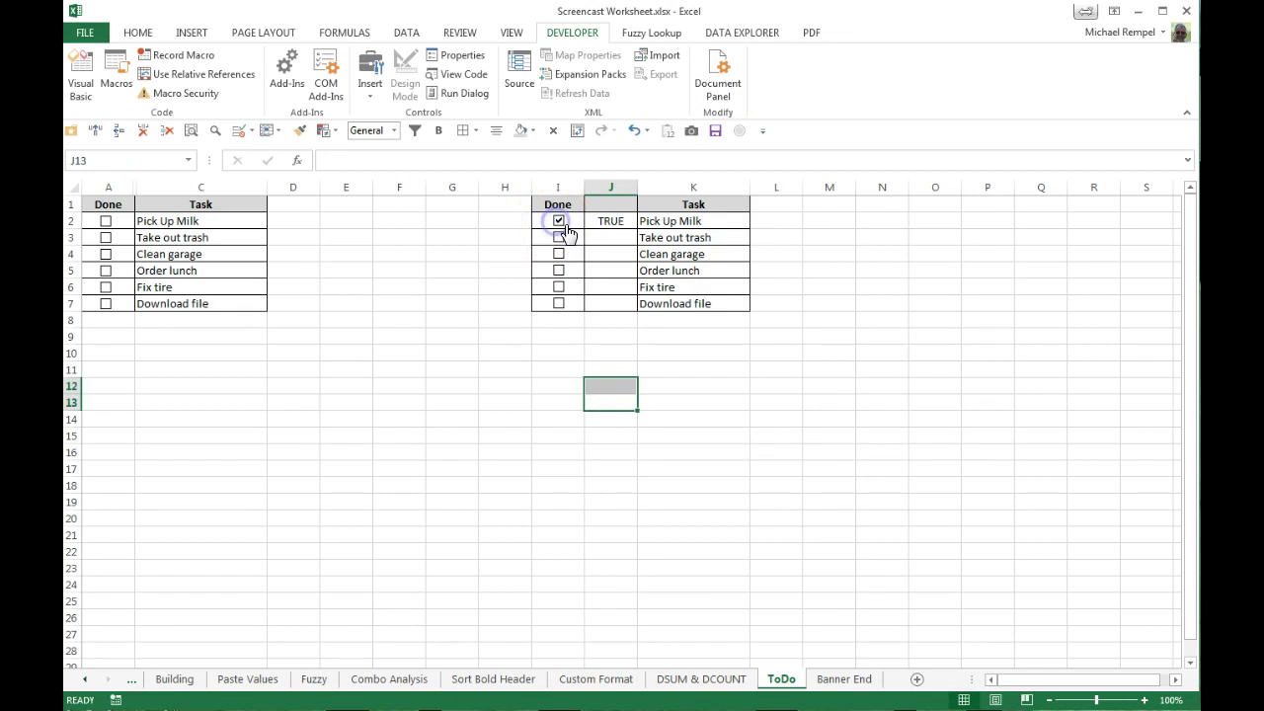
click(559, 221)
click(559, 224)
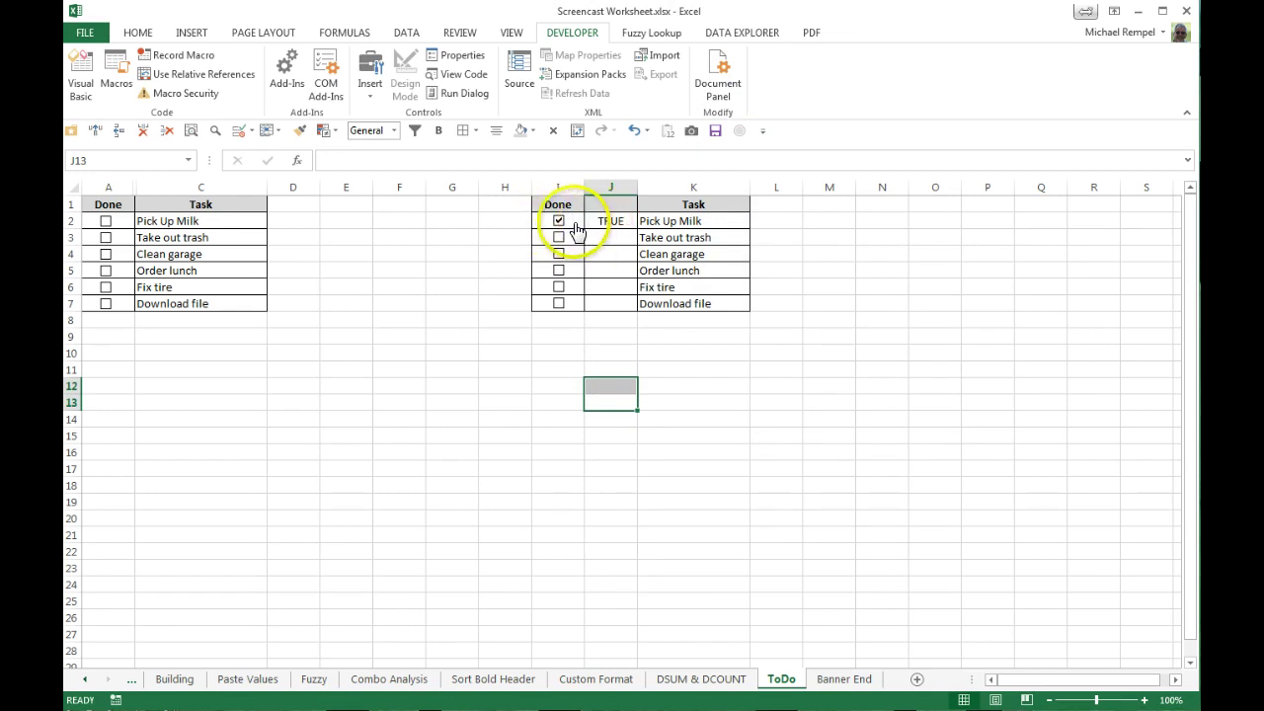
Link the Take out trash check box to J3 and Clean garage to J4.
drag(567, 232, 554, 312)
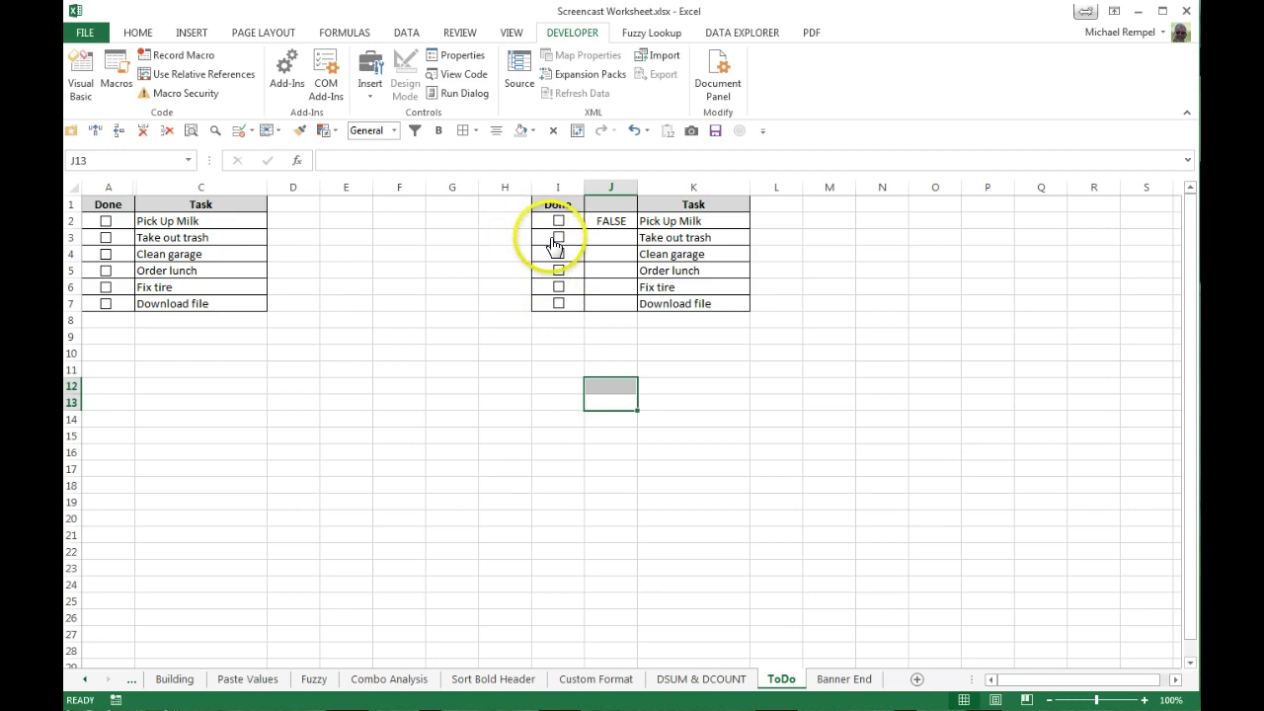
right_click(555, 235)
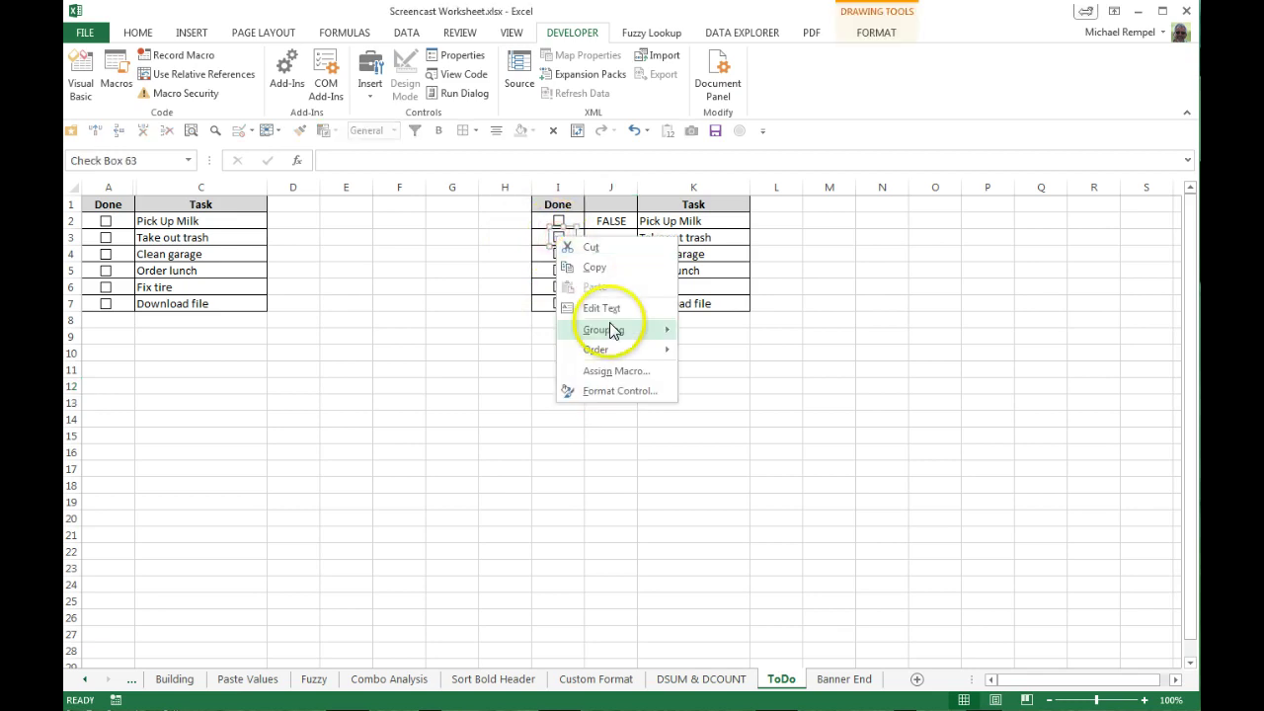
click(615, 391)
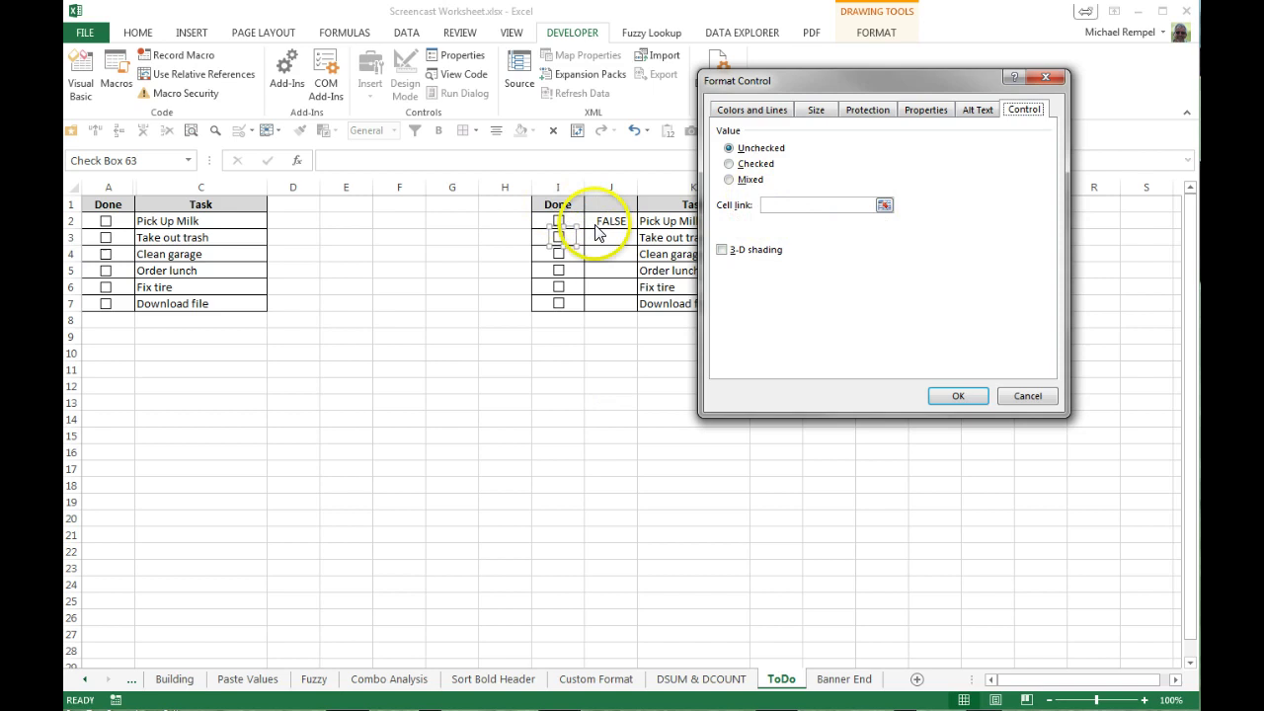
click(787, 205)
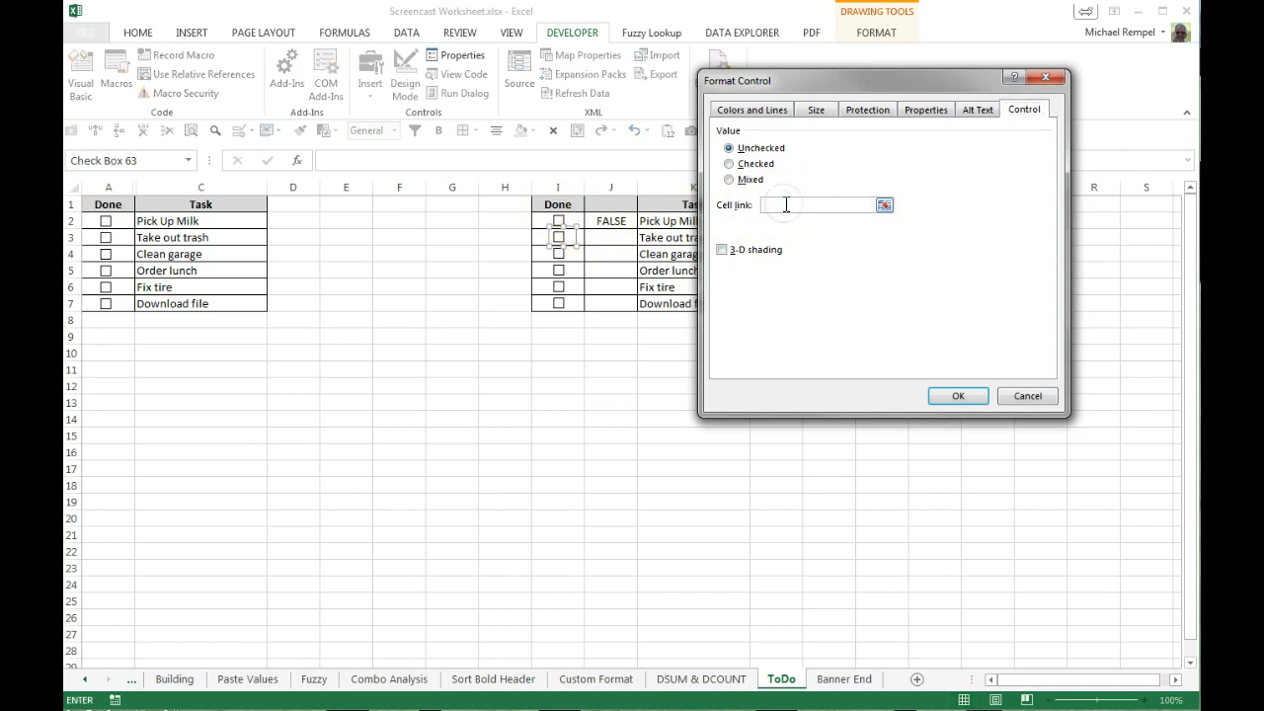
click(956, 396)
right_click(559, 255)
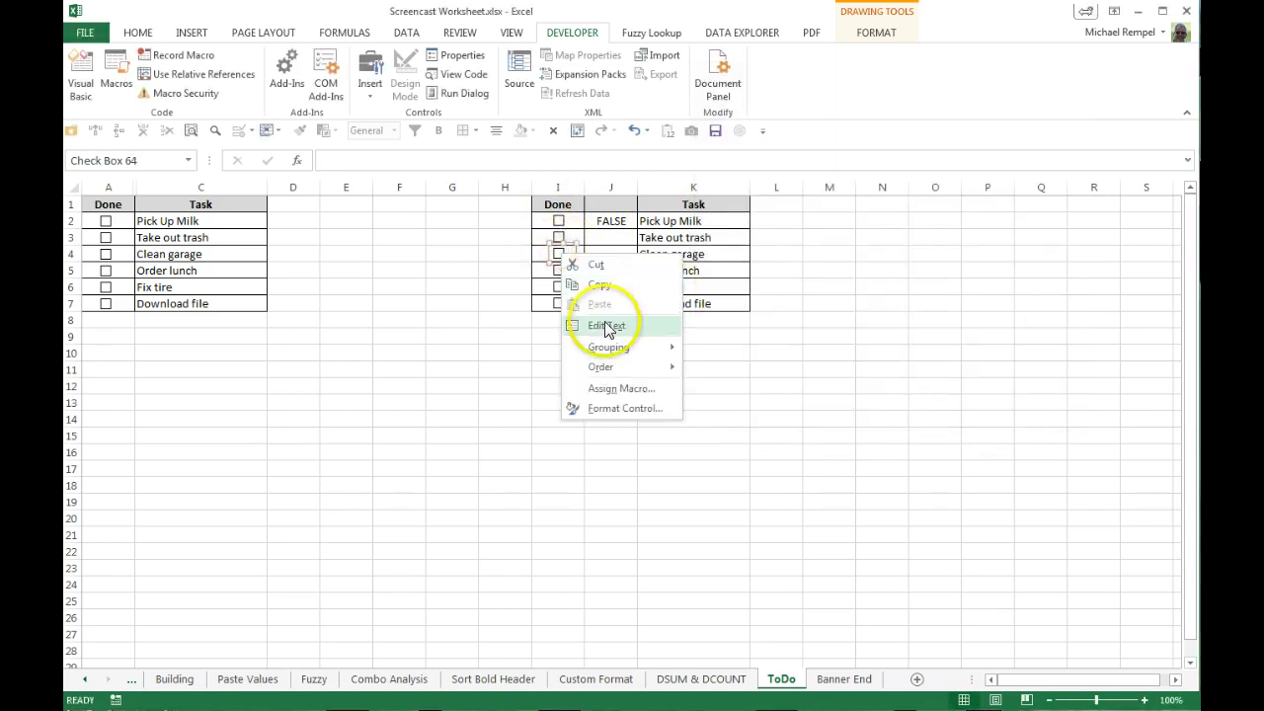
click(624, 408)
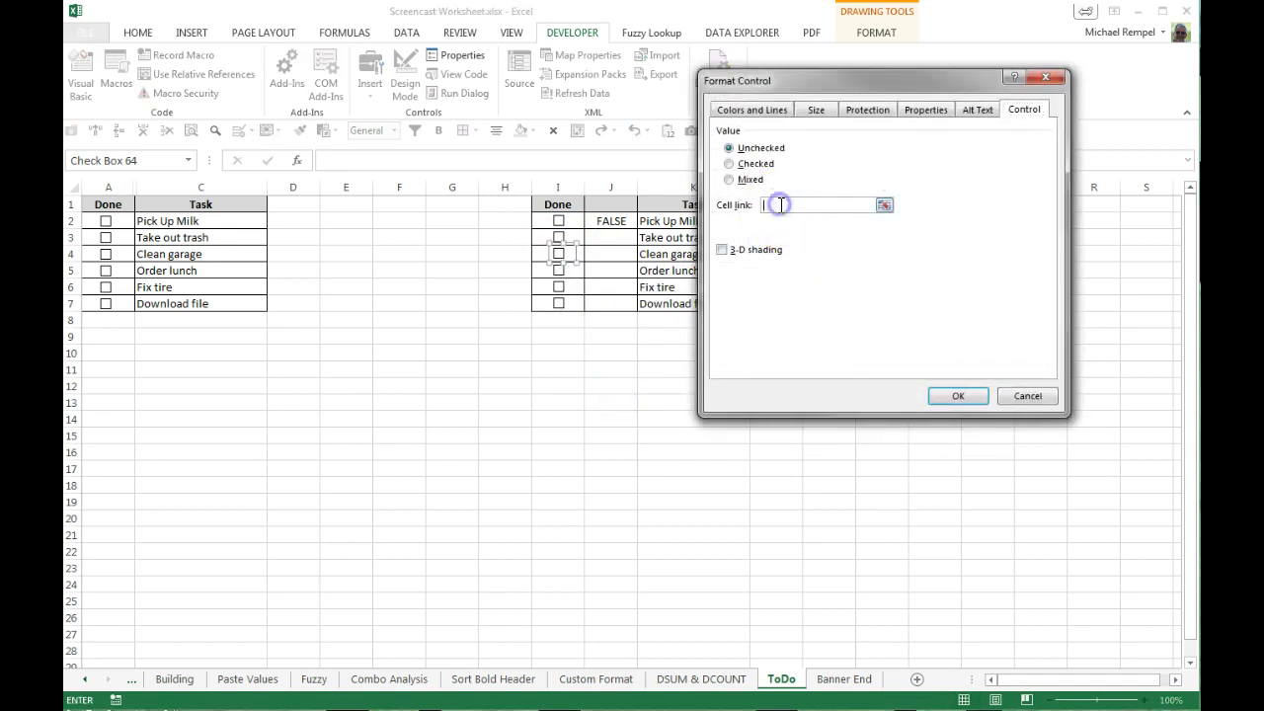
text(4)
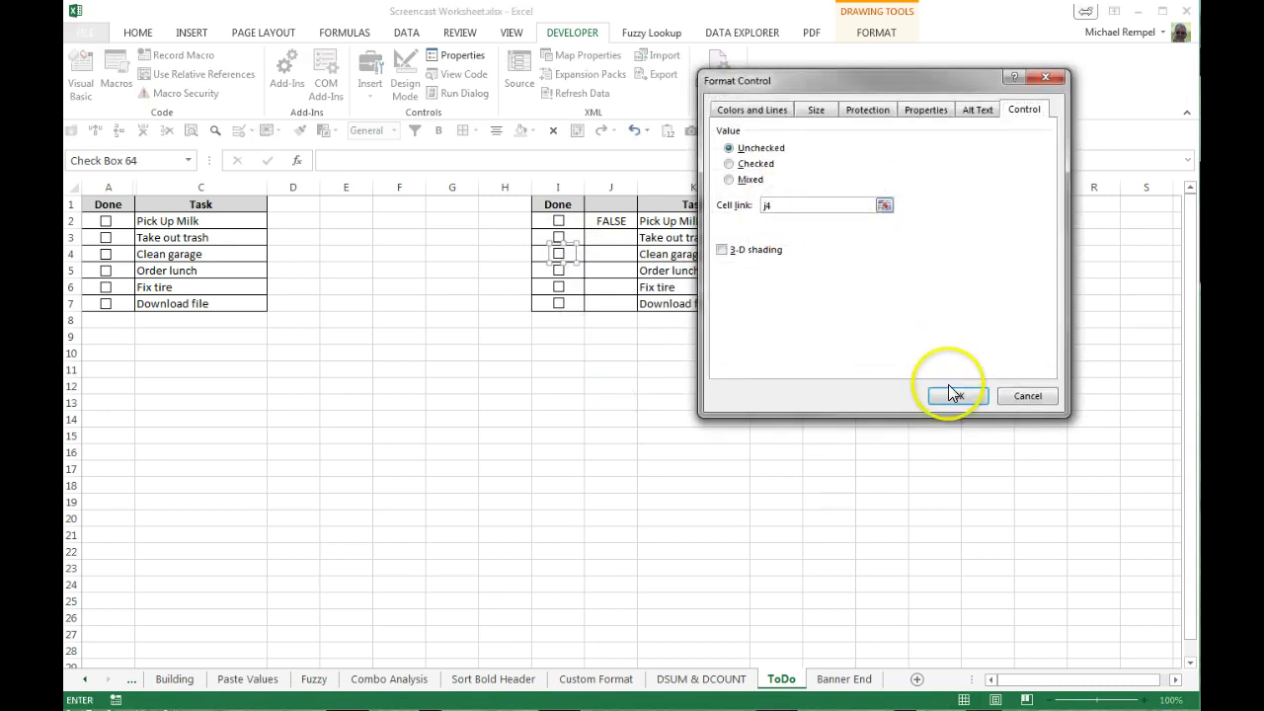
click(954, 393)
Link the Order lunch, Fix tire and Download file check boxes to J5, J6 and J7.
right_click(560, 272)
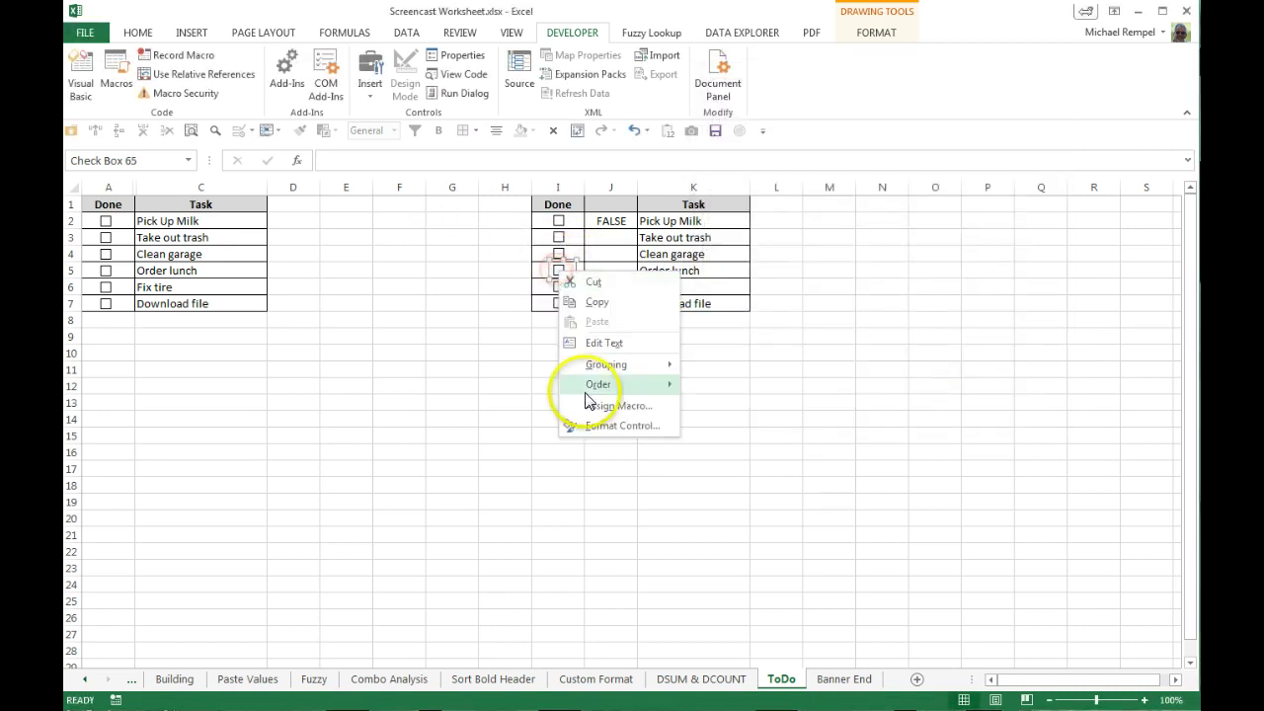
click(596, 428)
click(783, 209)
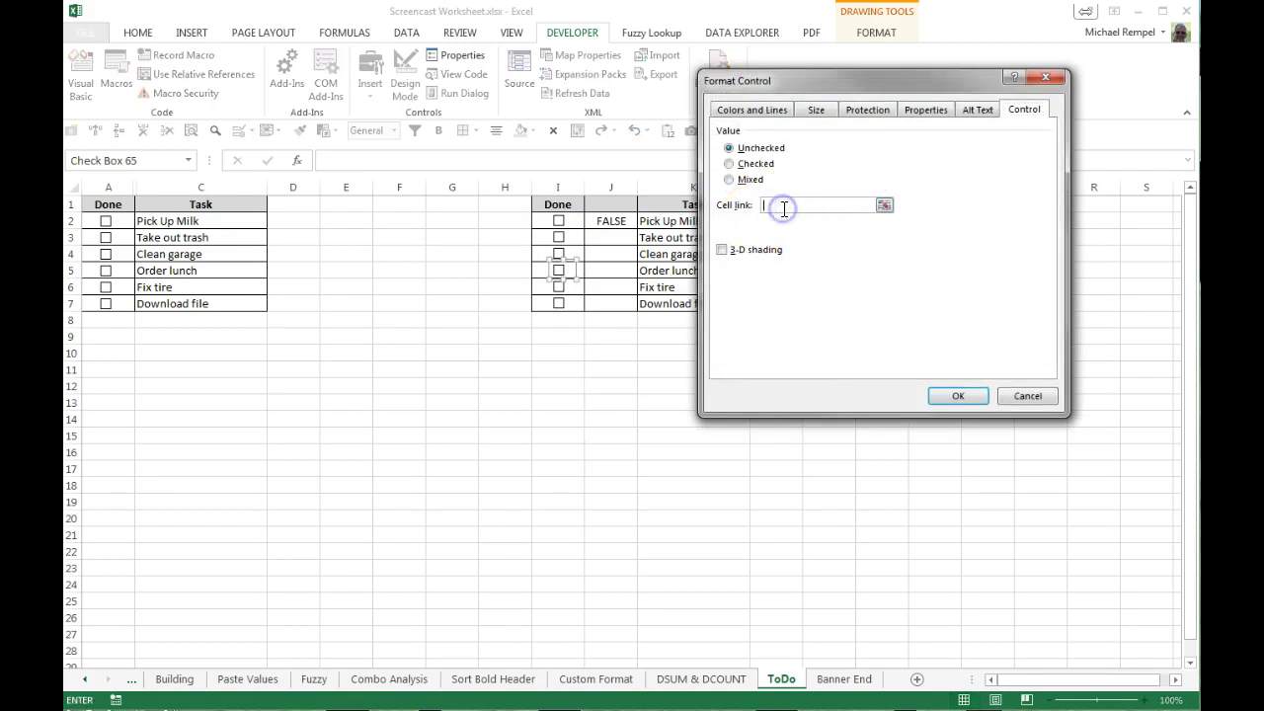
click(950, 395)
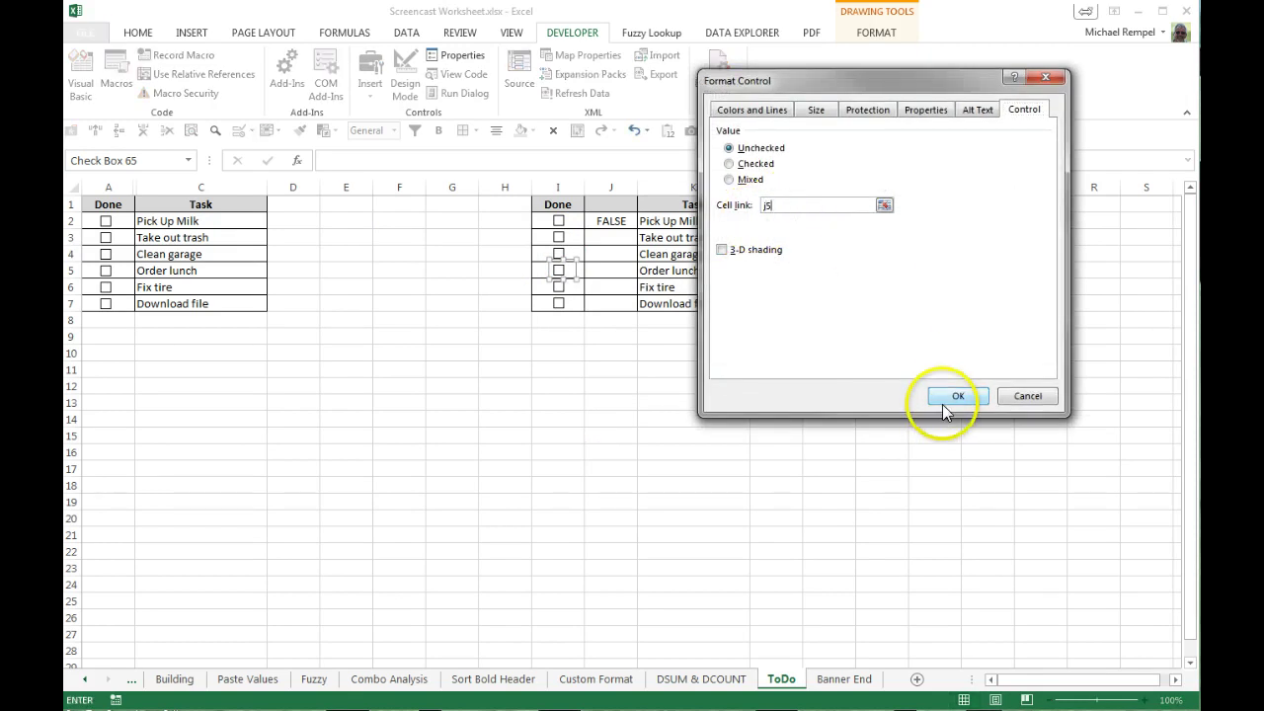
right_click(561, 286)
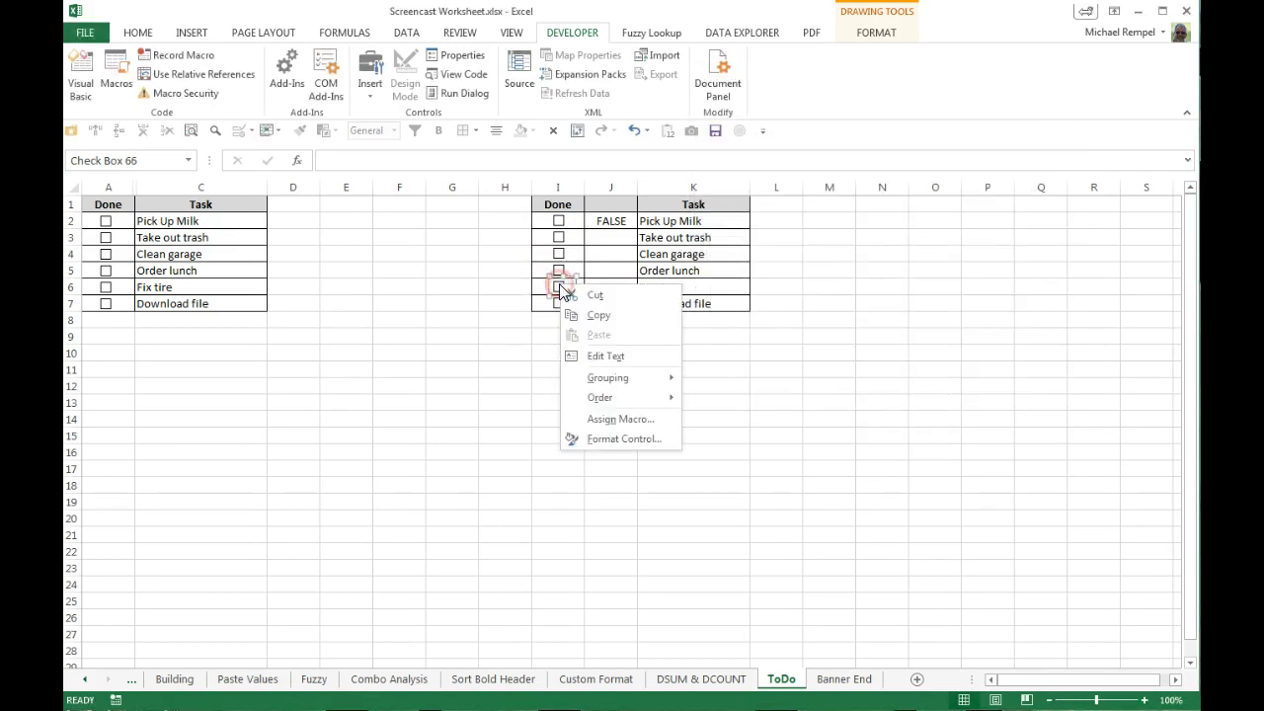
click(610, 439)
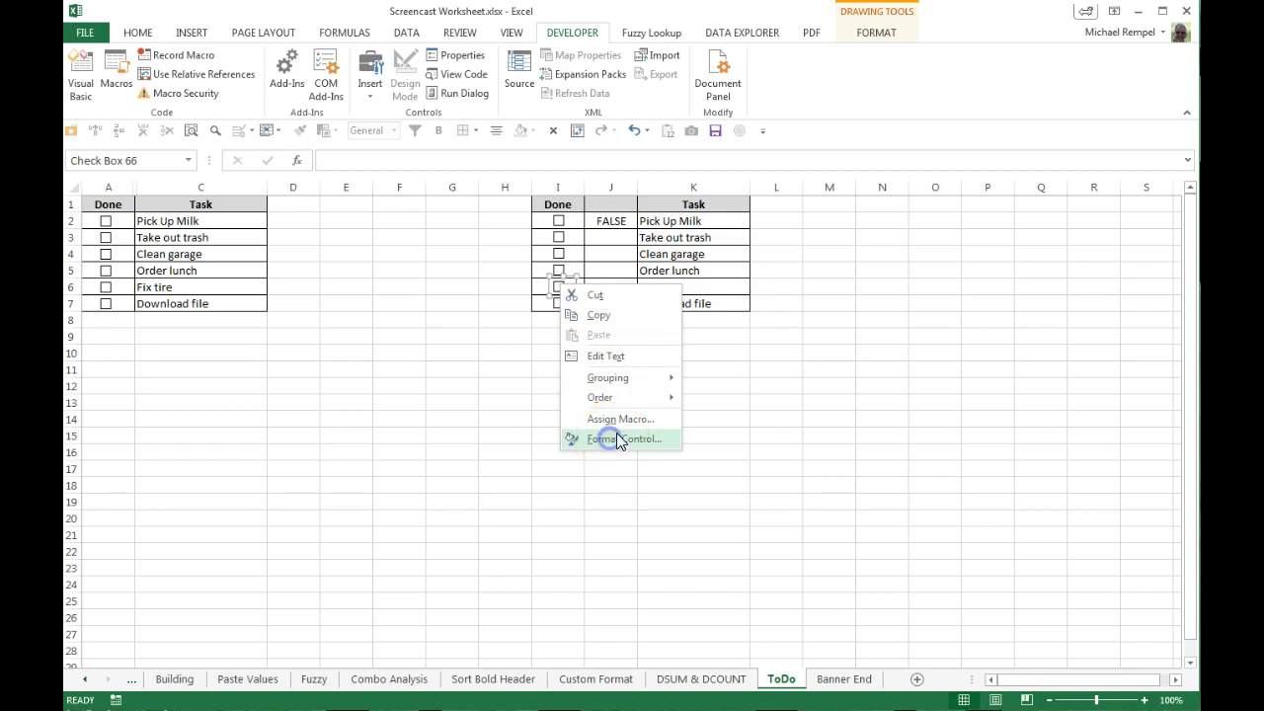
click(772, 204)
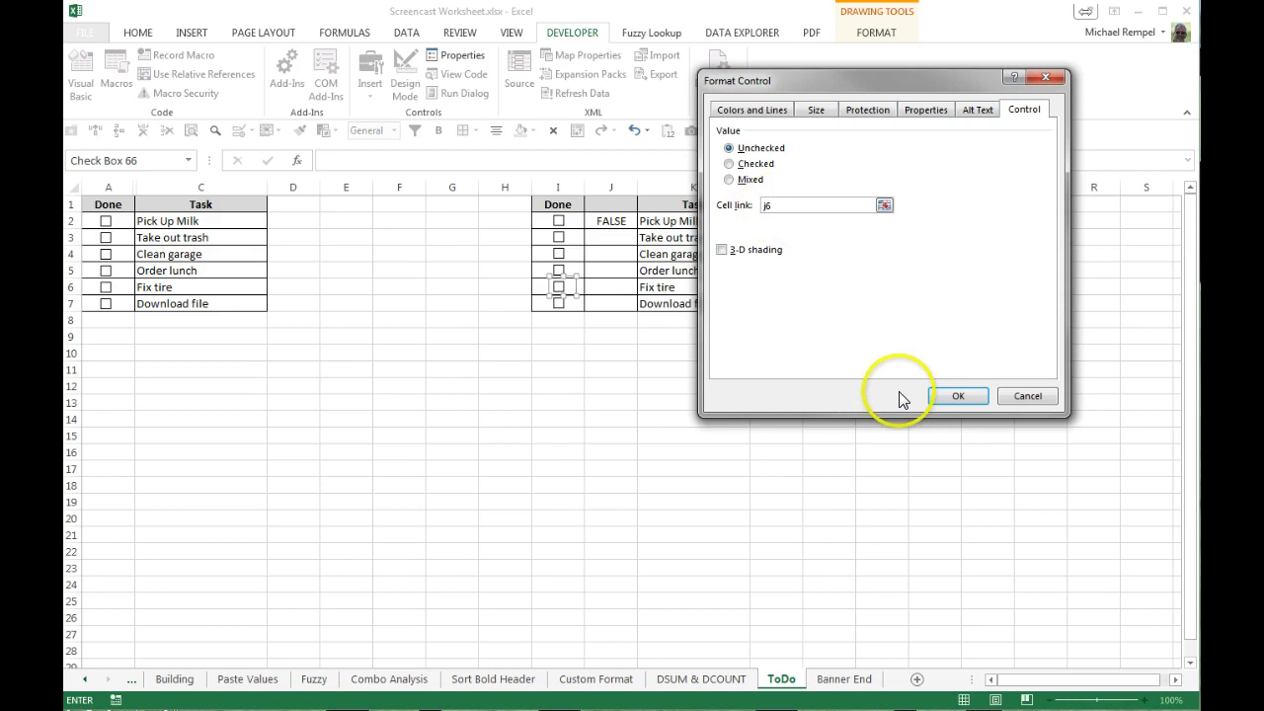
click(943, 395)
right_click(559, 304)
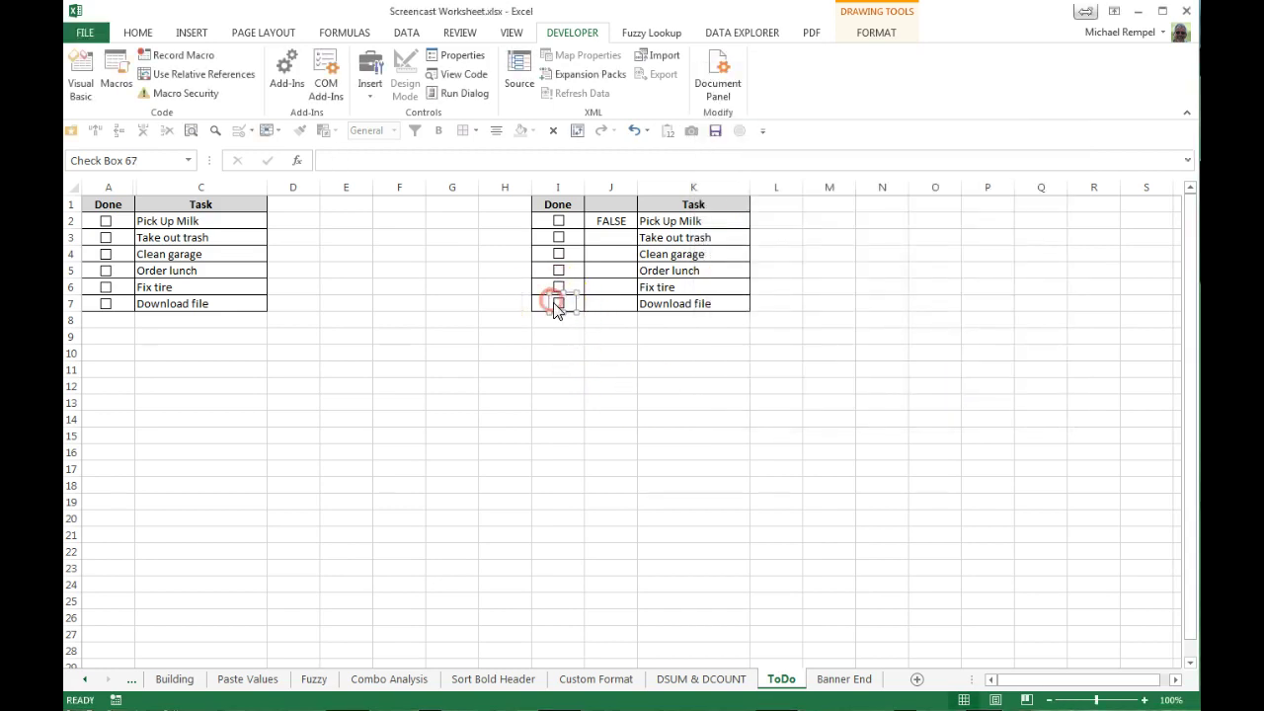
click(593, 454)
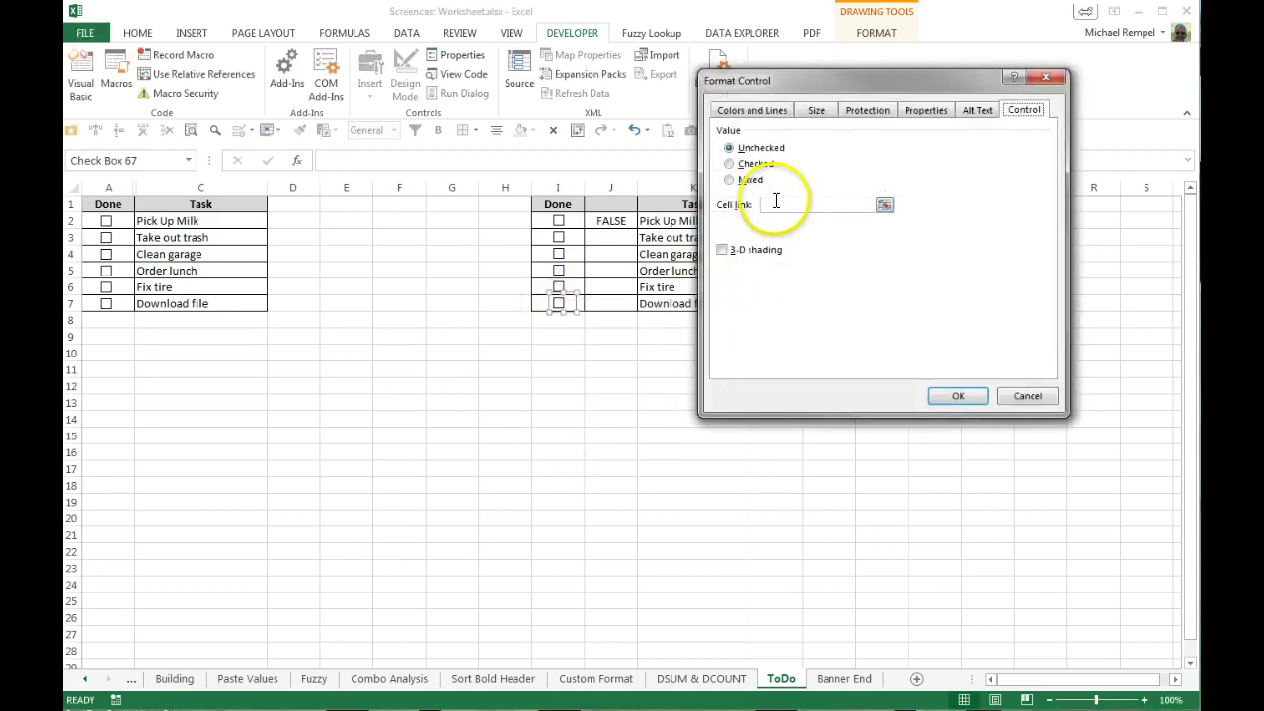
click(777, 204)
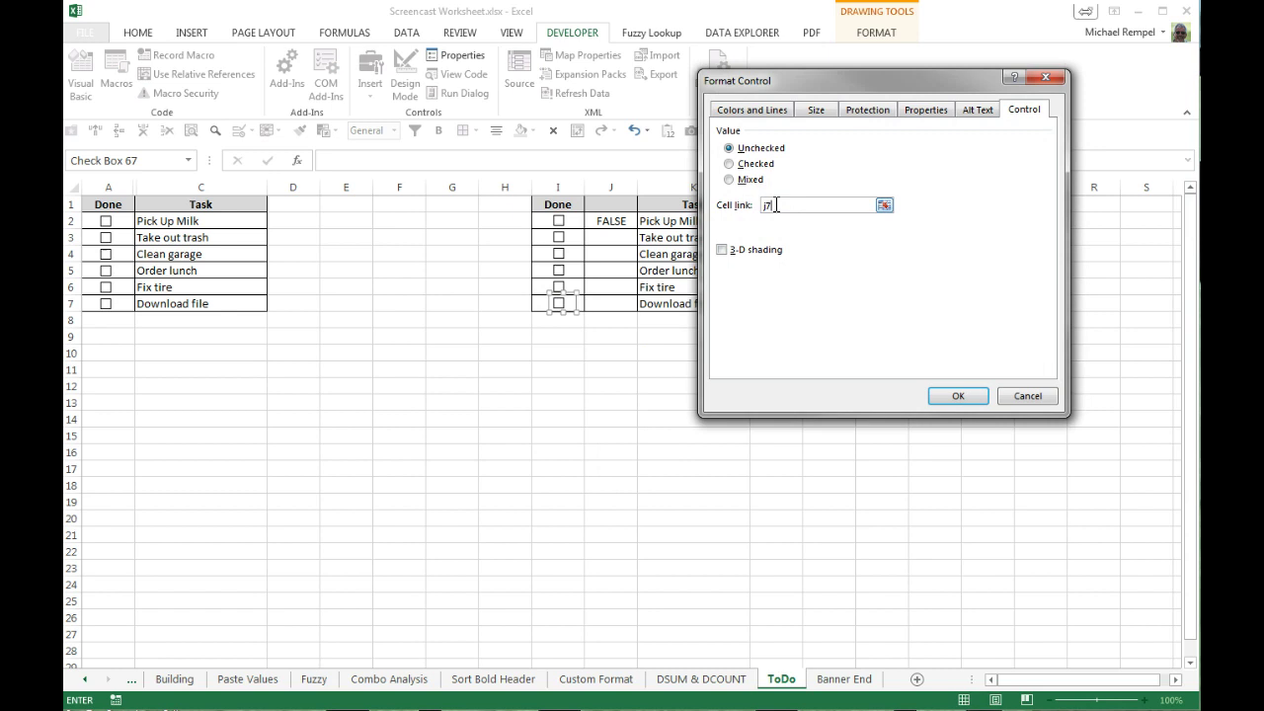
click(950, 395)
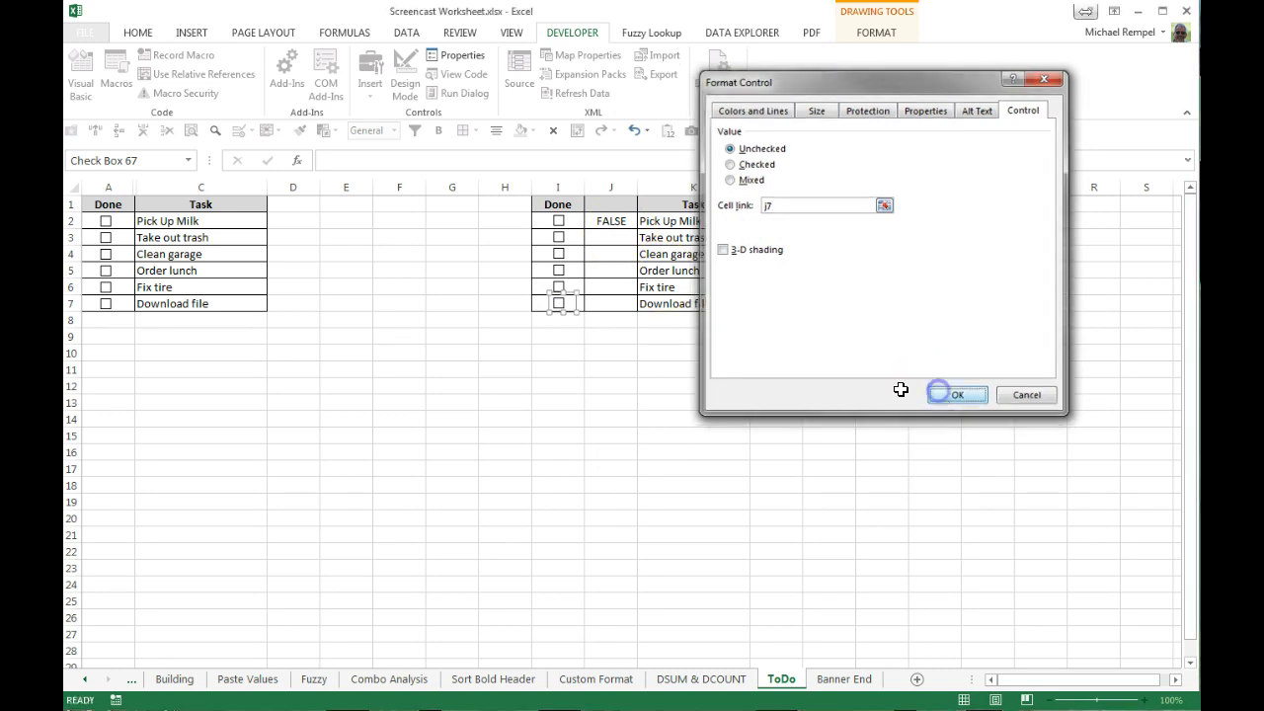
click(536, 357)
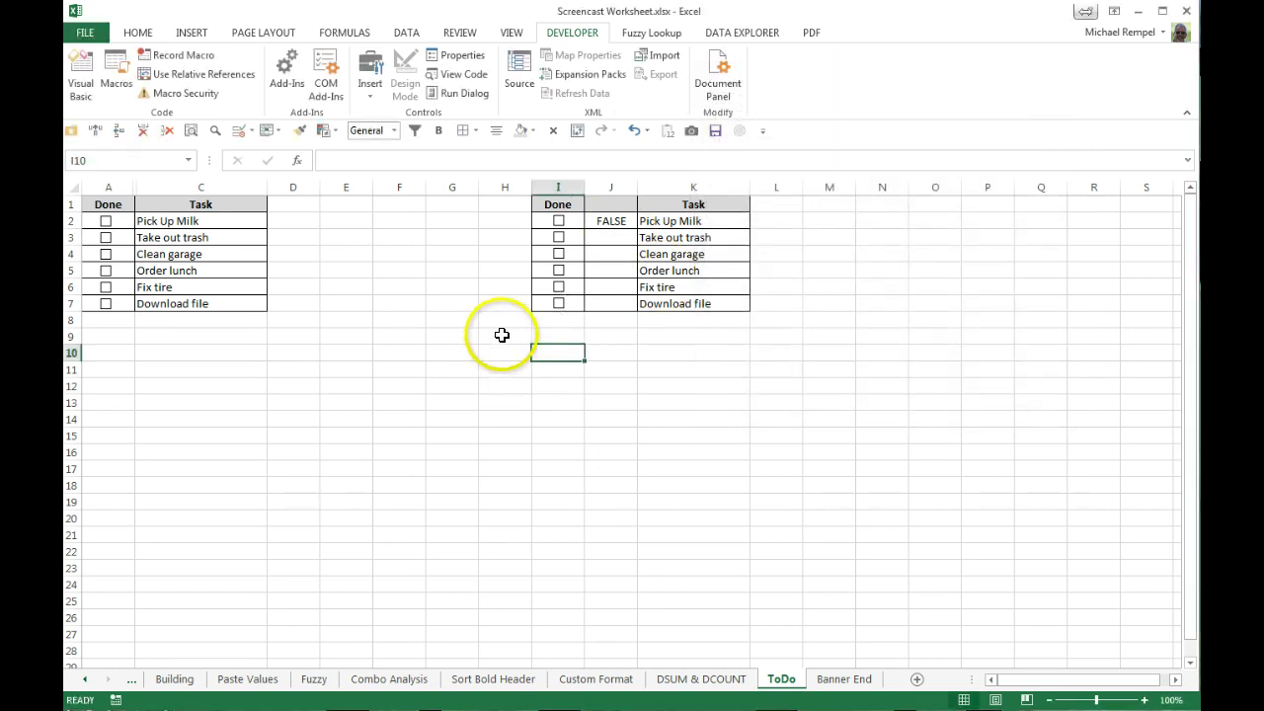
Tick all six check boxes, then untick each so J2:J7 read FALSE.
click(558, 305)
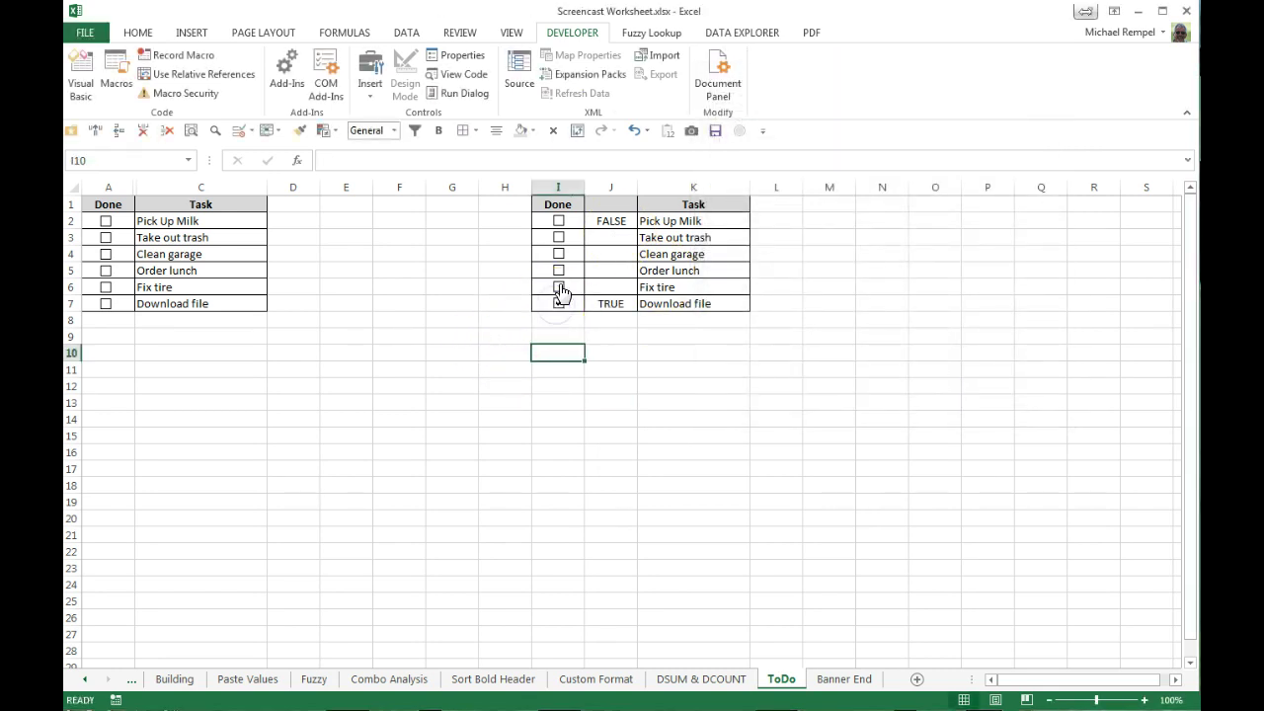
click(559, 287)
click(559, 272)
click(559, 253)
click(559, 237)
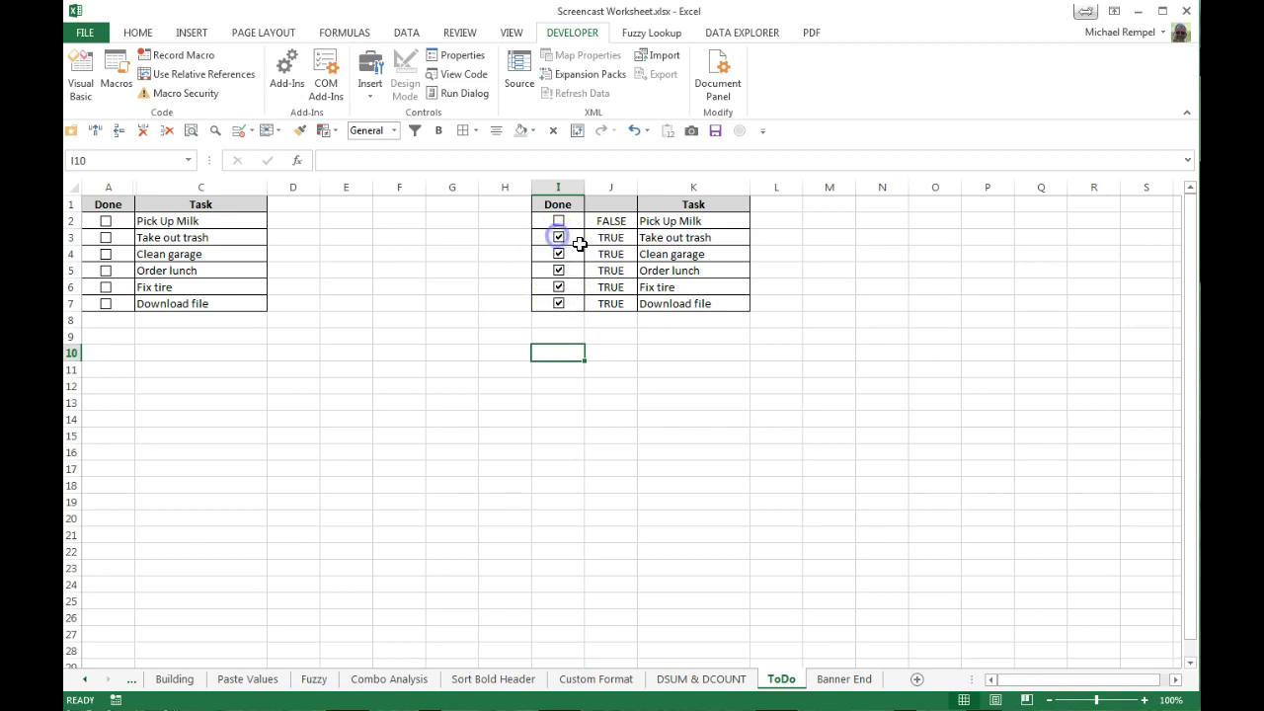
click(559, 221)
click(559, 221)
click(559, 237)
click(559, 253)
click(559, 270)
click(559, 287)
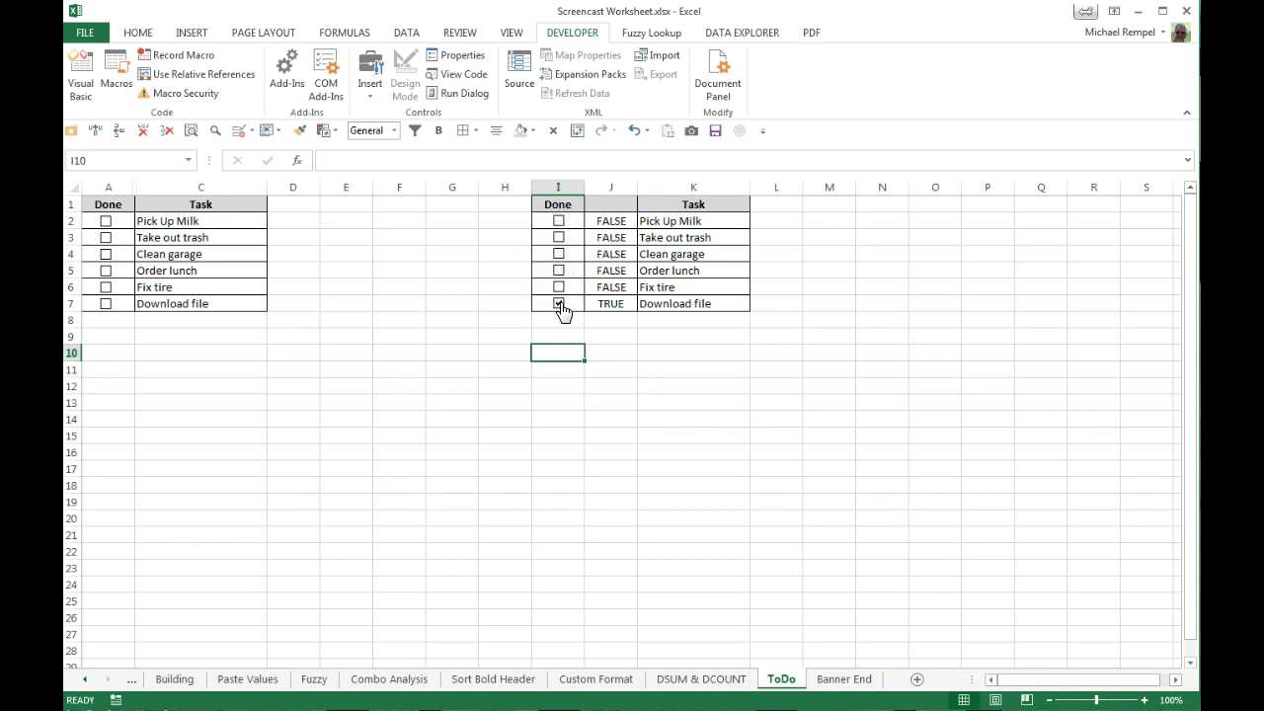
click(559, 303)
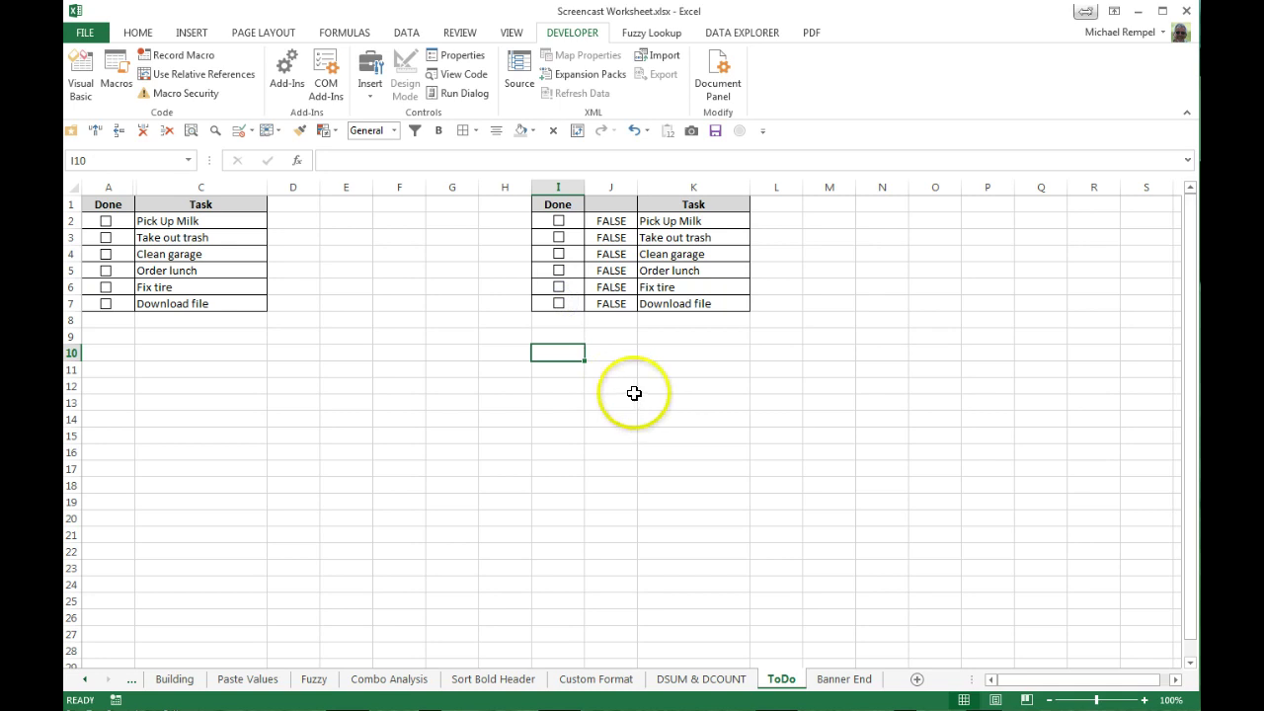
Select the task names K2:K7 and open Home > Conditional Formatting.
drag(663, 220, 678, 297)
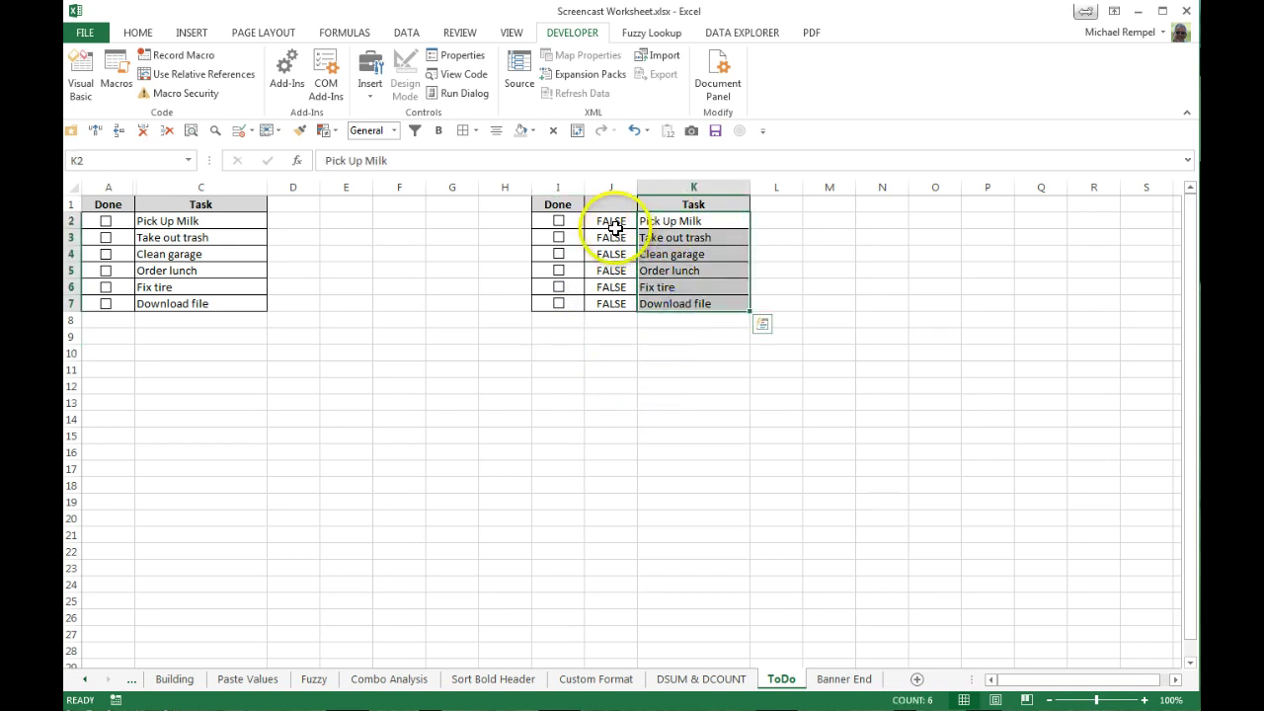
drag(611, 222, 613, 300)
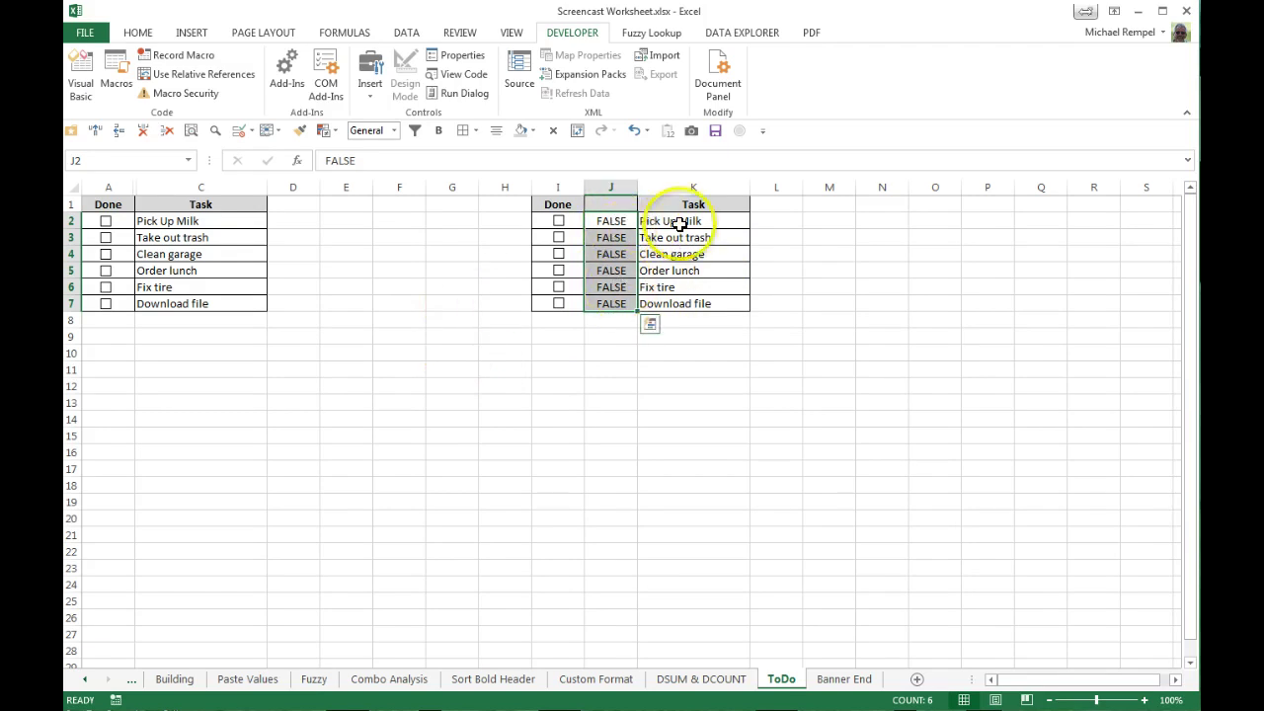
drag(681, 221, 683, 300)
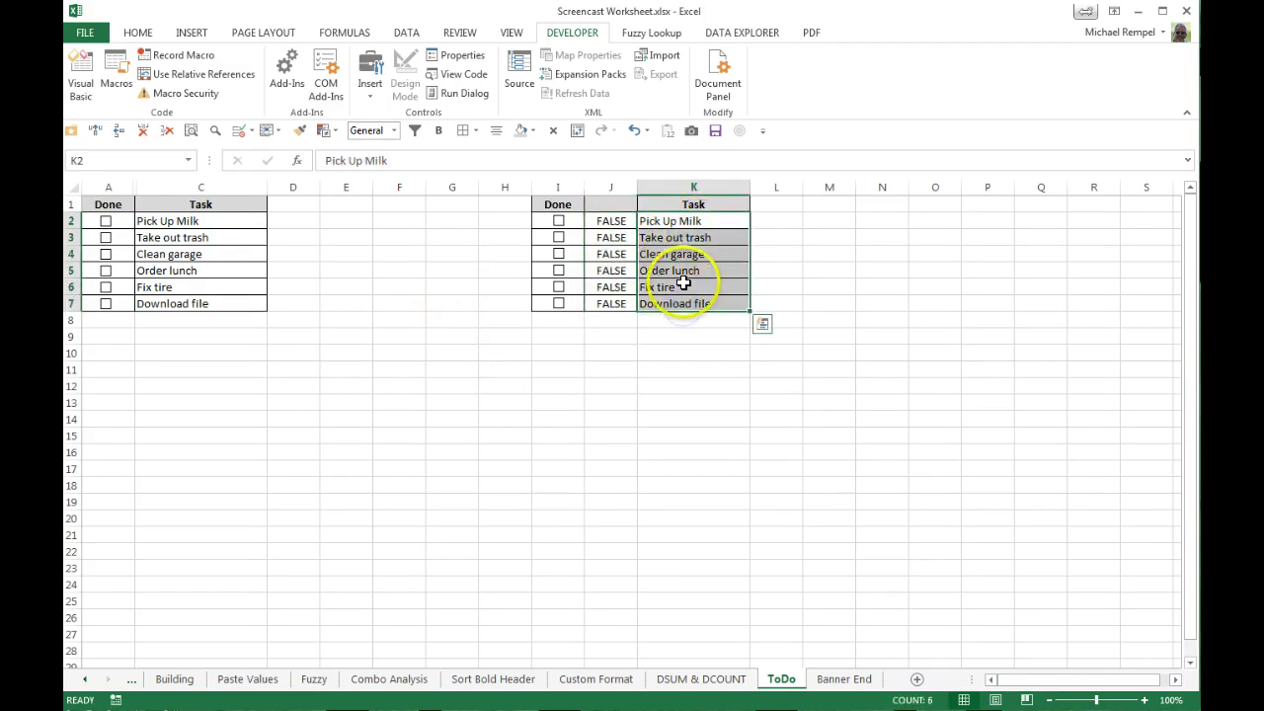
click(137, 34)
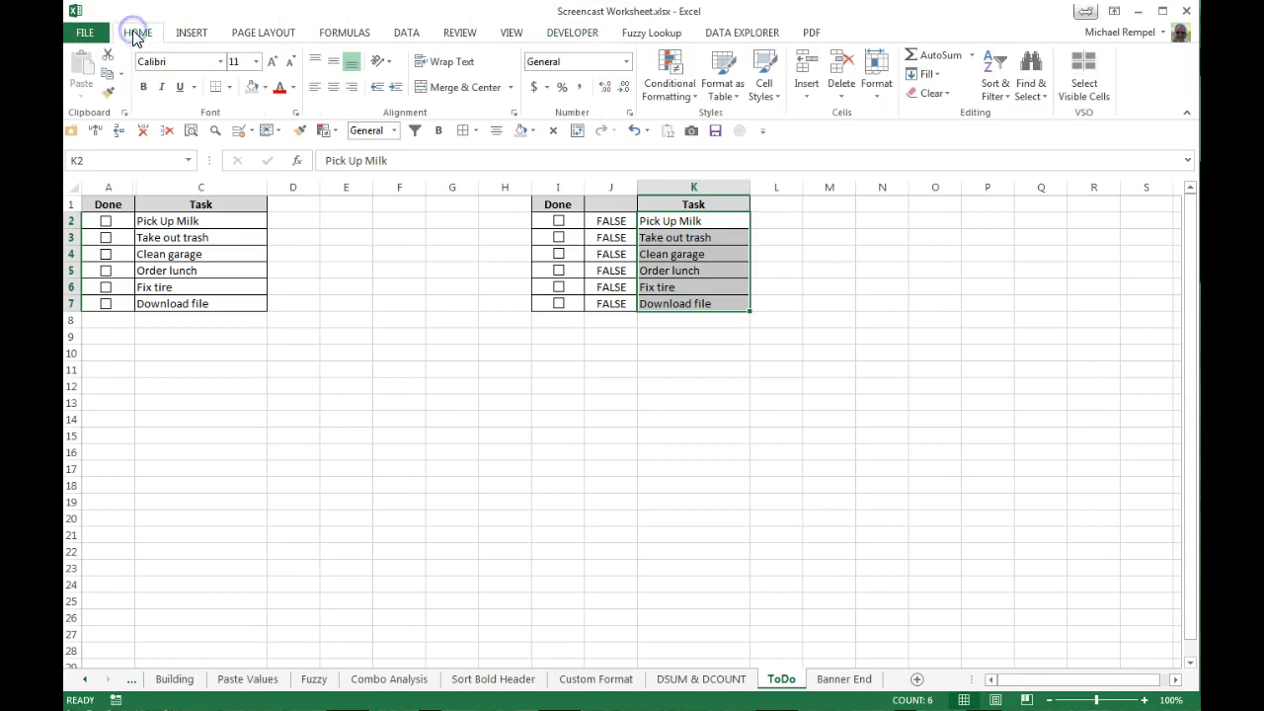
click(669, 85)
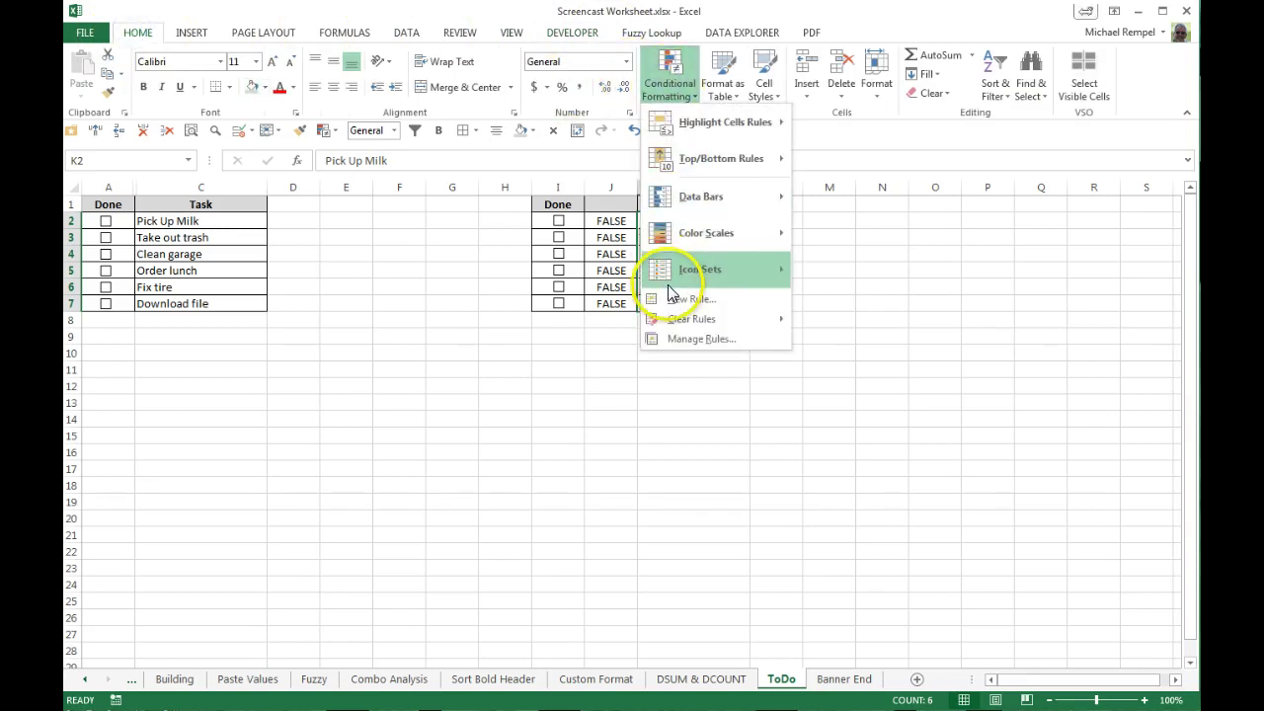
Create a New Rule using a formula, entering =J2=TRUE as the condition.
click(677, 299)
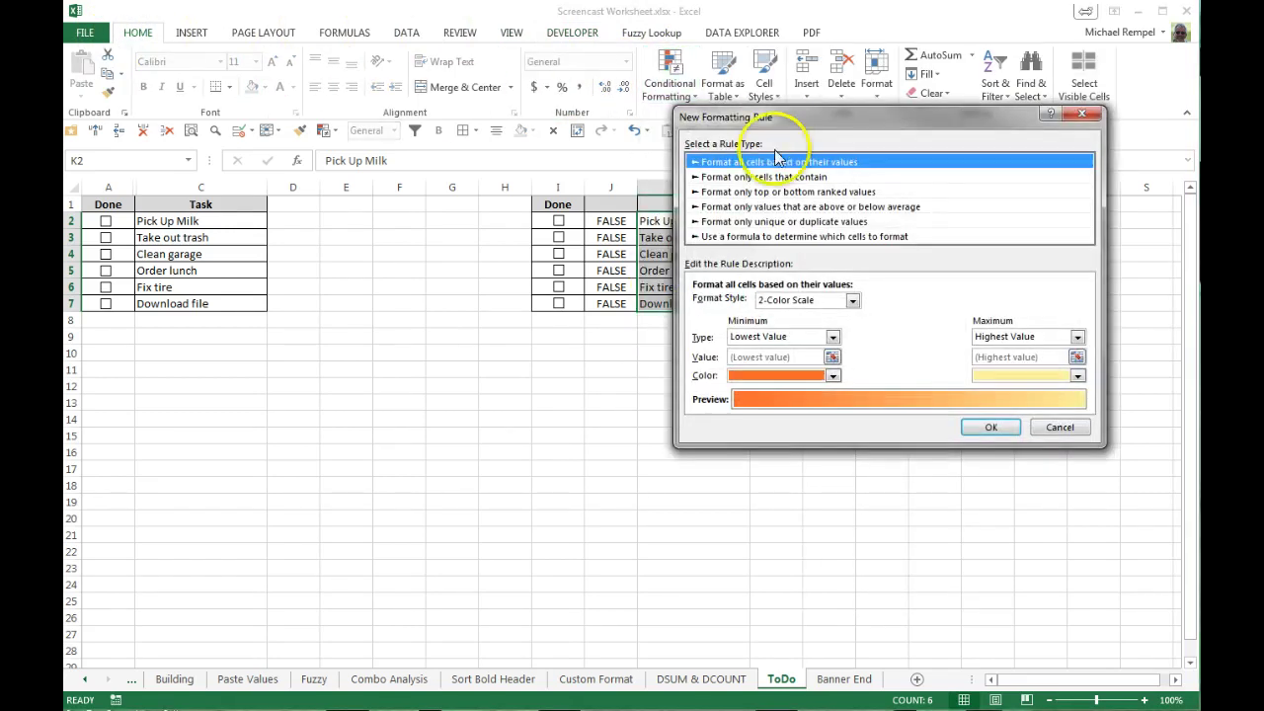
drag(761, 122, 753, 158)
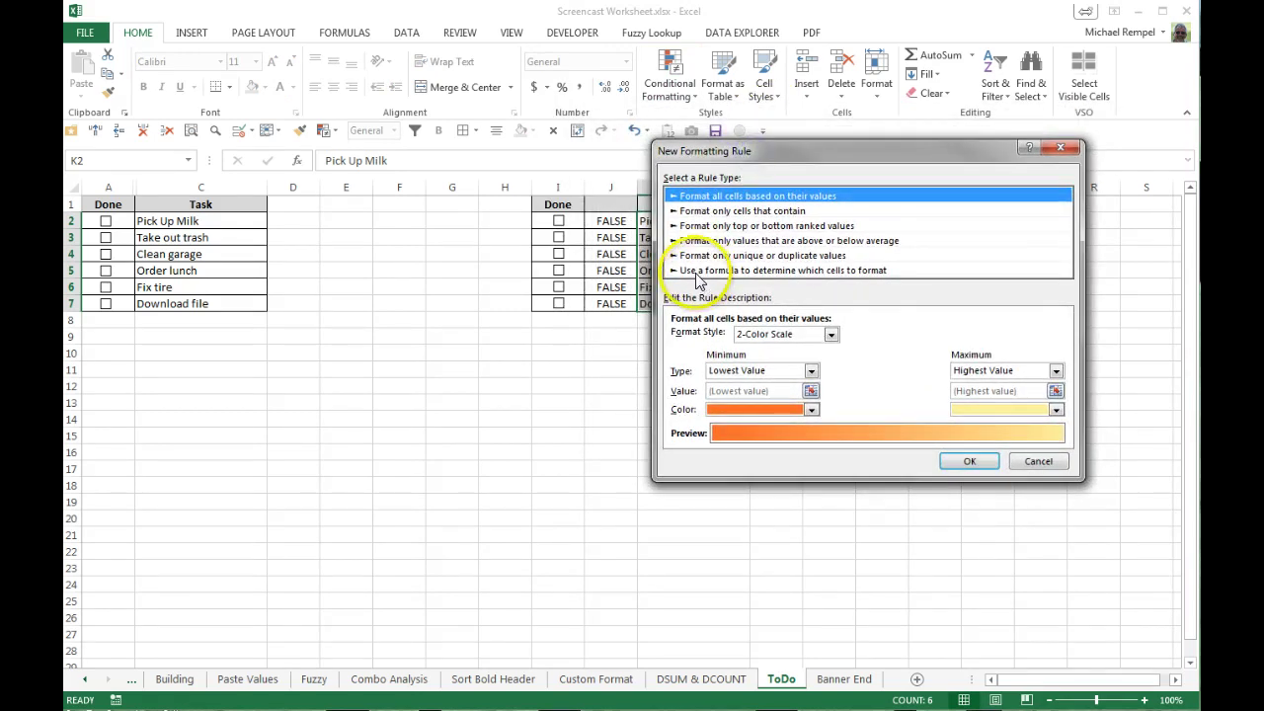
click(796, 270)
drag(741, 151, 844, 166)
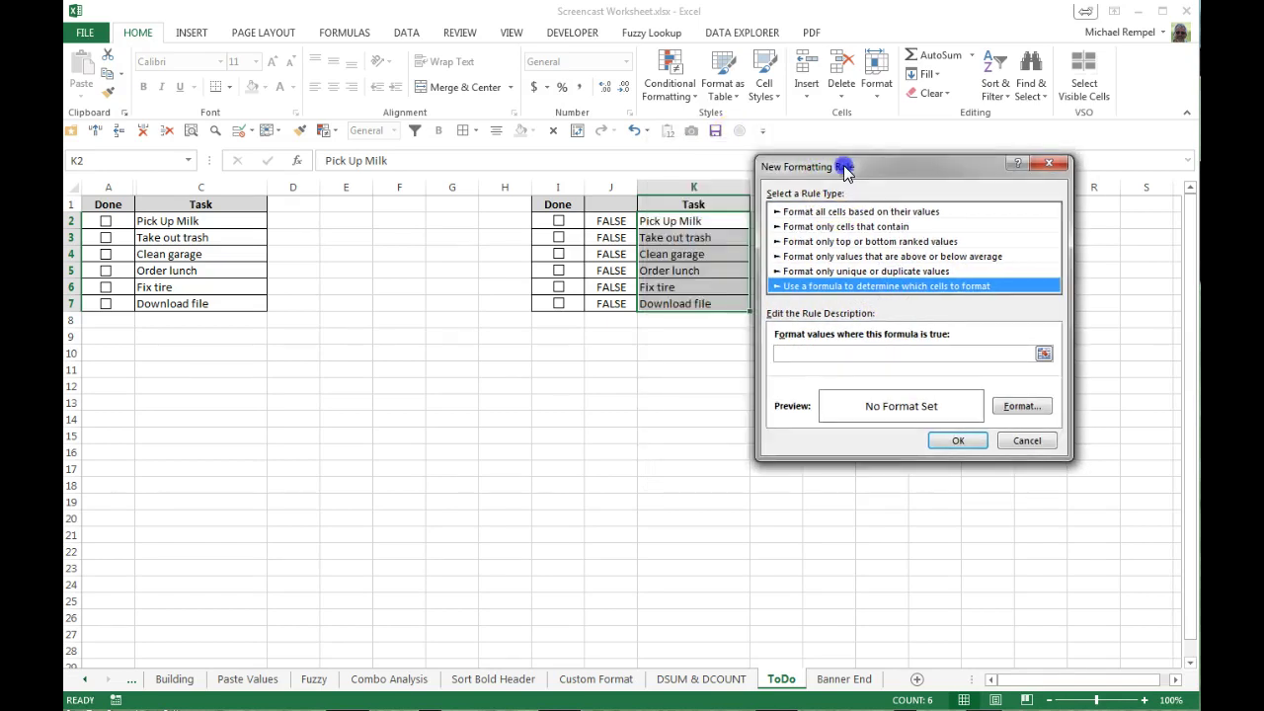
click(790, 353)
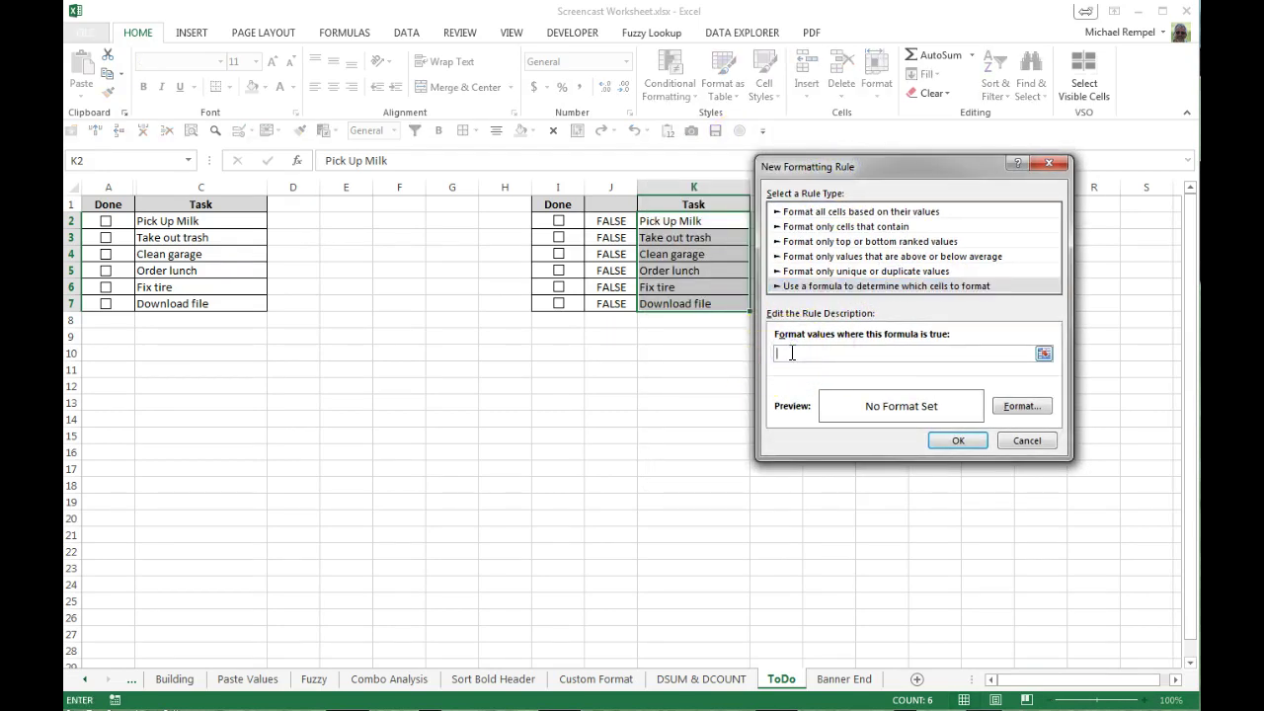
click(570, 248)
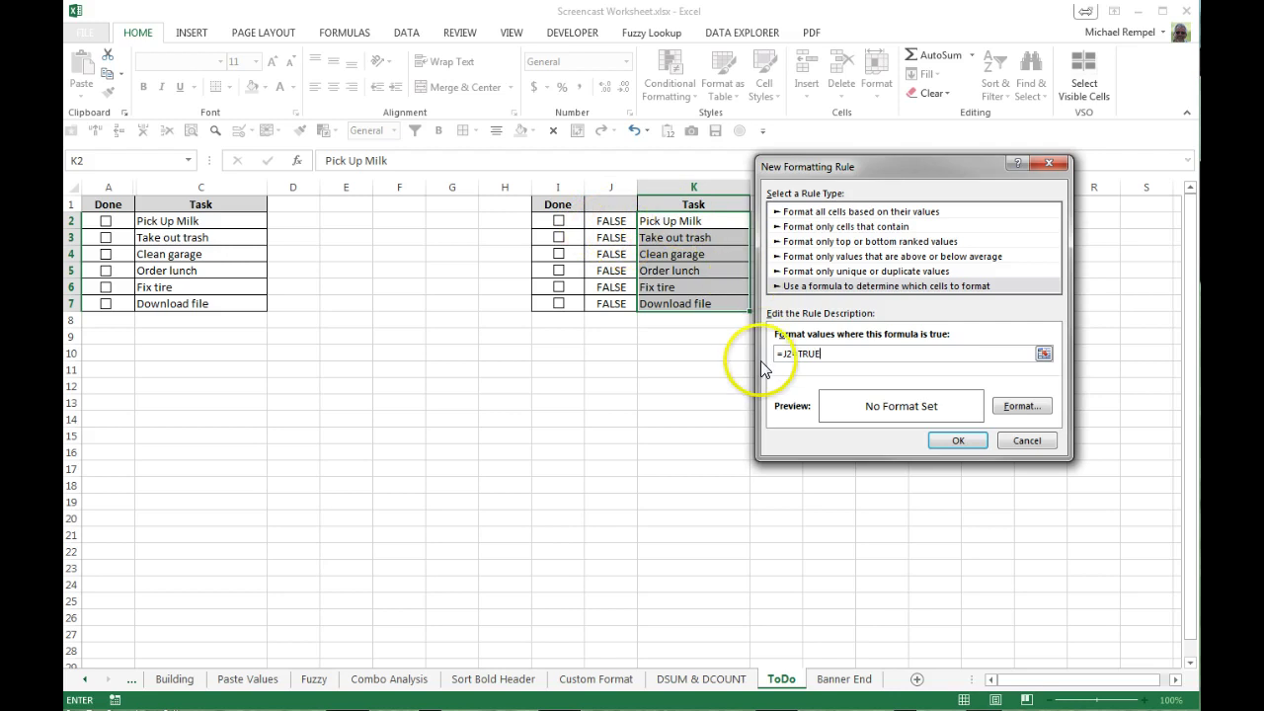
click(805, 358)
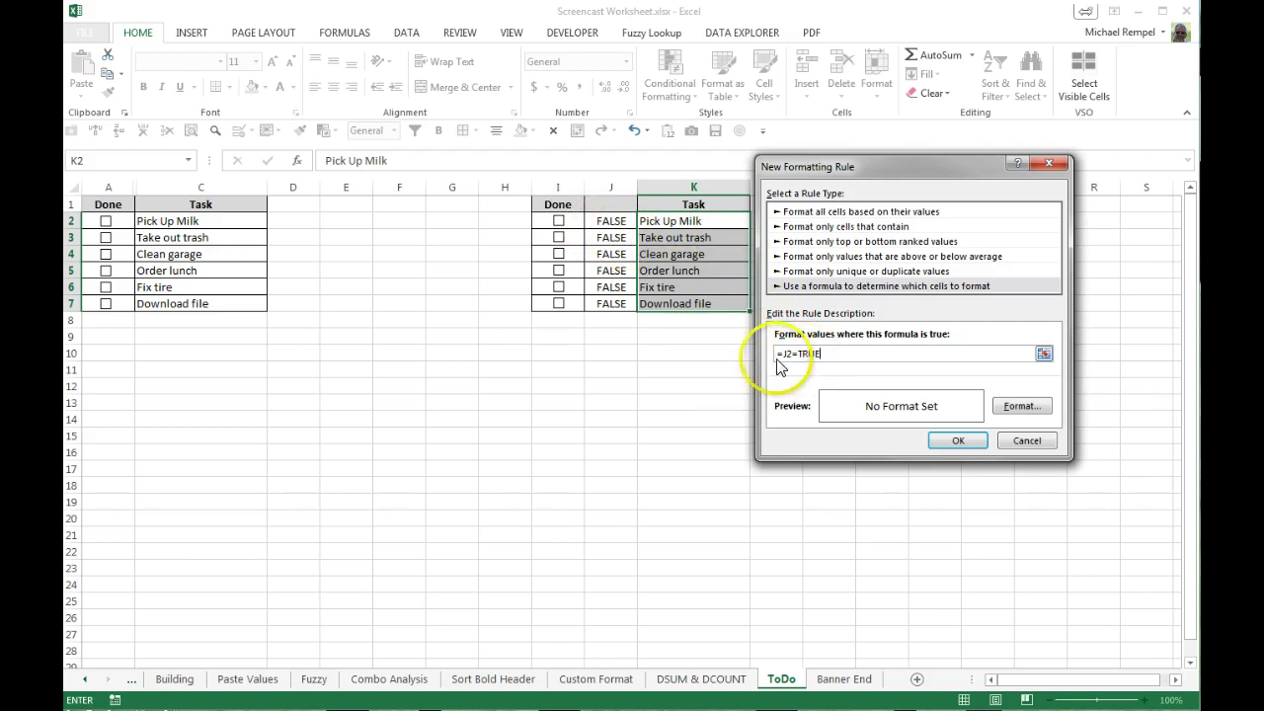
Set the rule's font to red strikethrough and confirm both dialogs.
click(1013, 413)
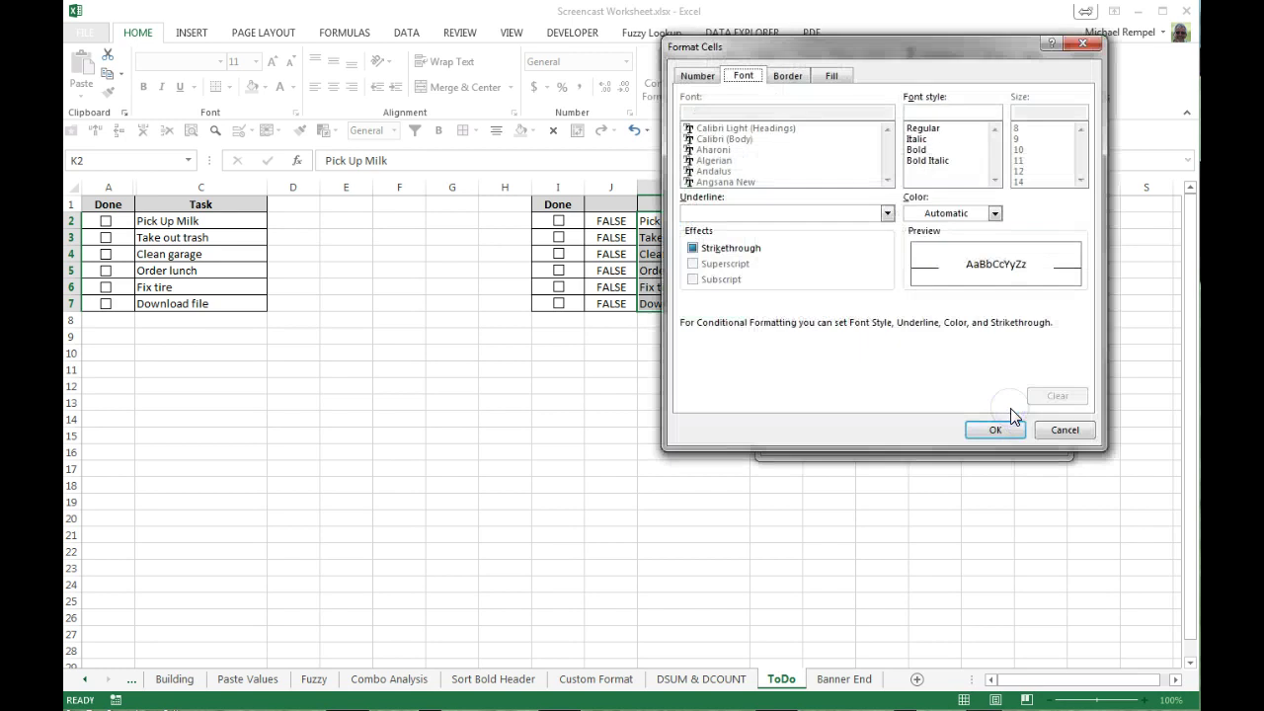
click(694, 249)
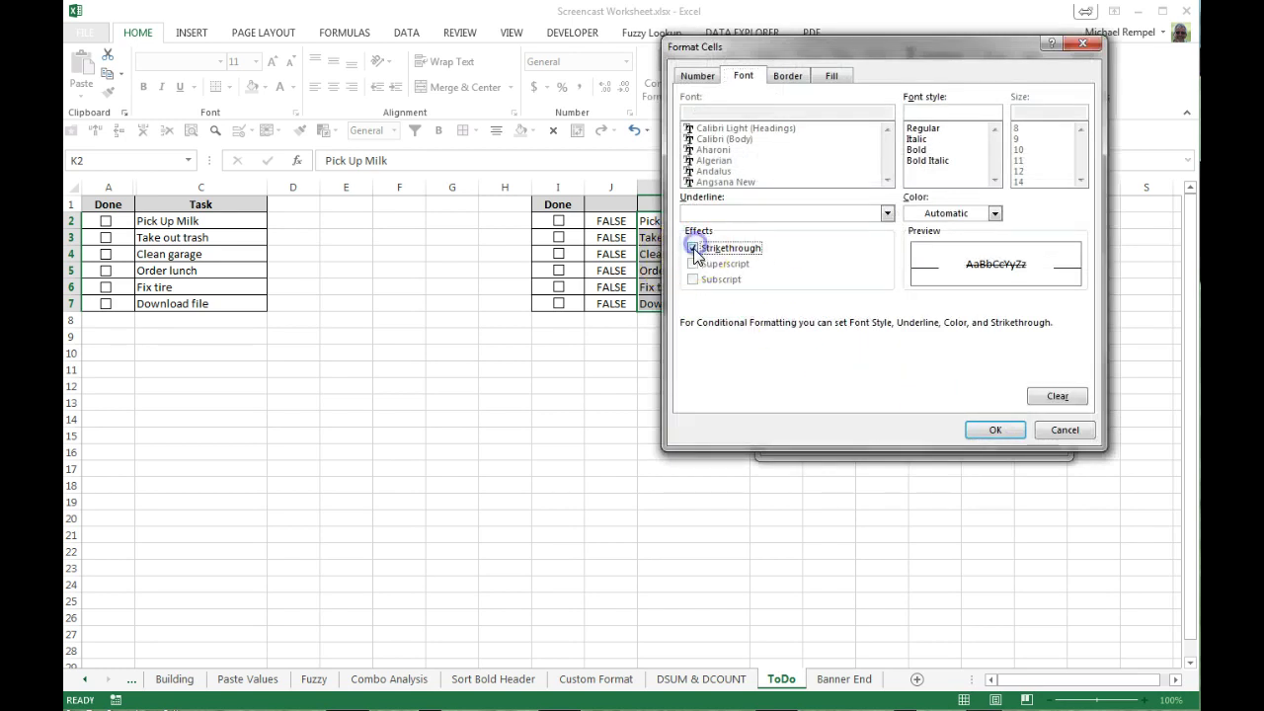
click(995, 213)
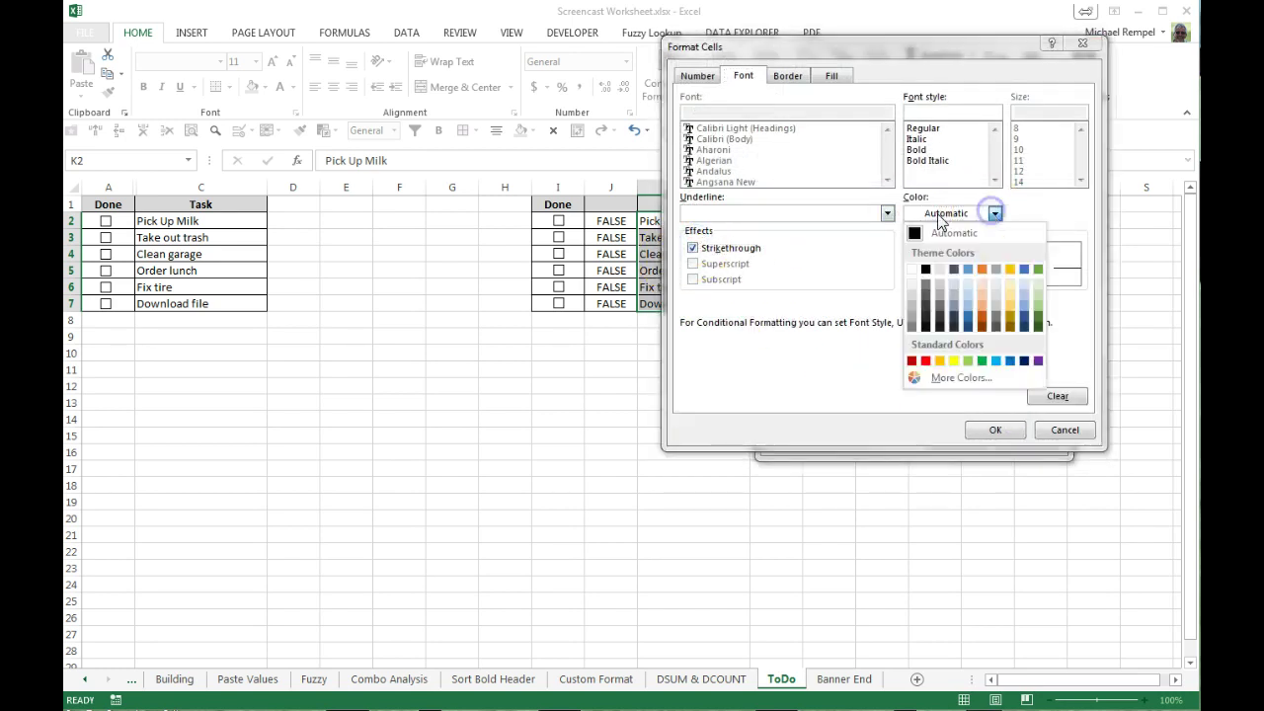
click(925, 361)
click(998, 432)
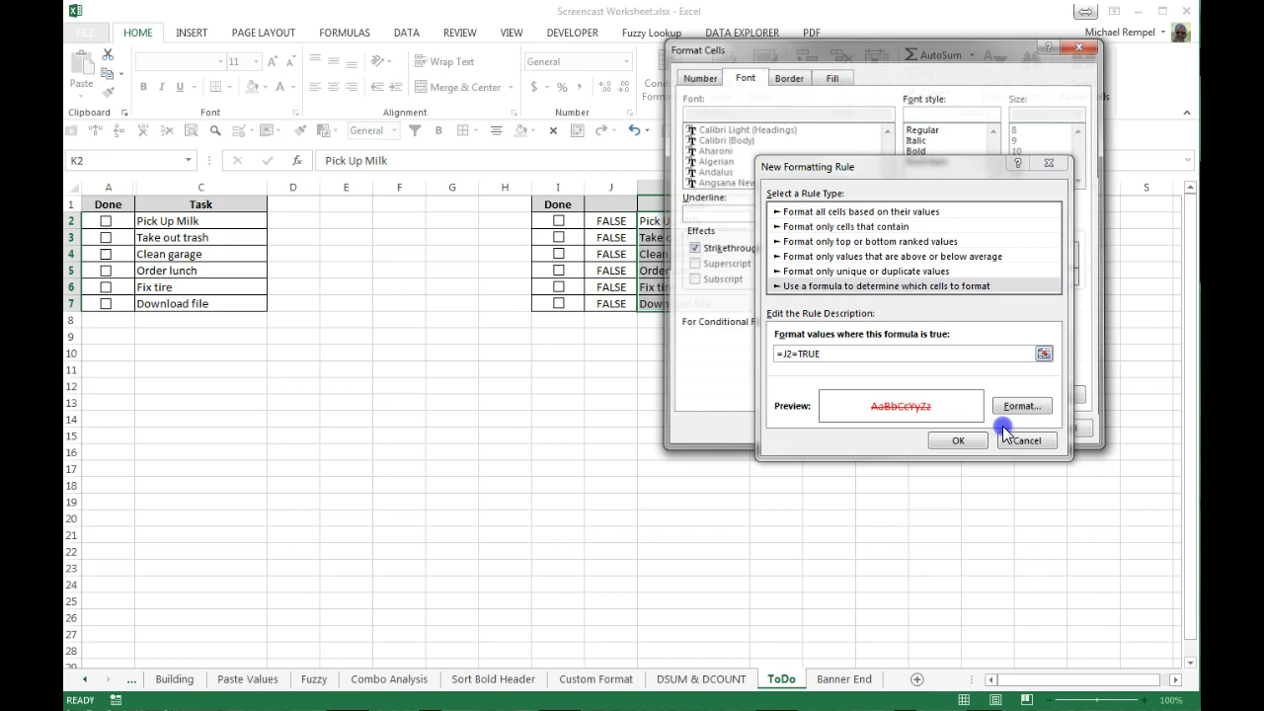
click(956, 439)
Tick the Pick Up Milk and Order lunch check boxes to test the strikethrough rule.
click(604, 468)
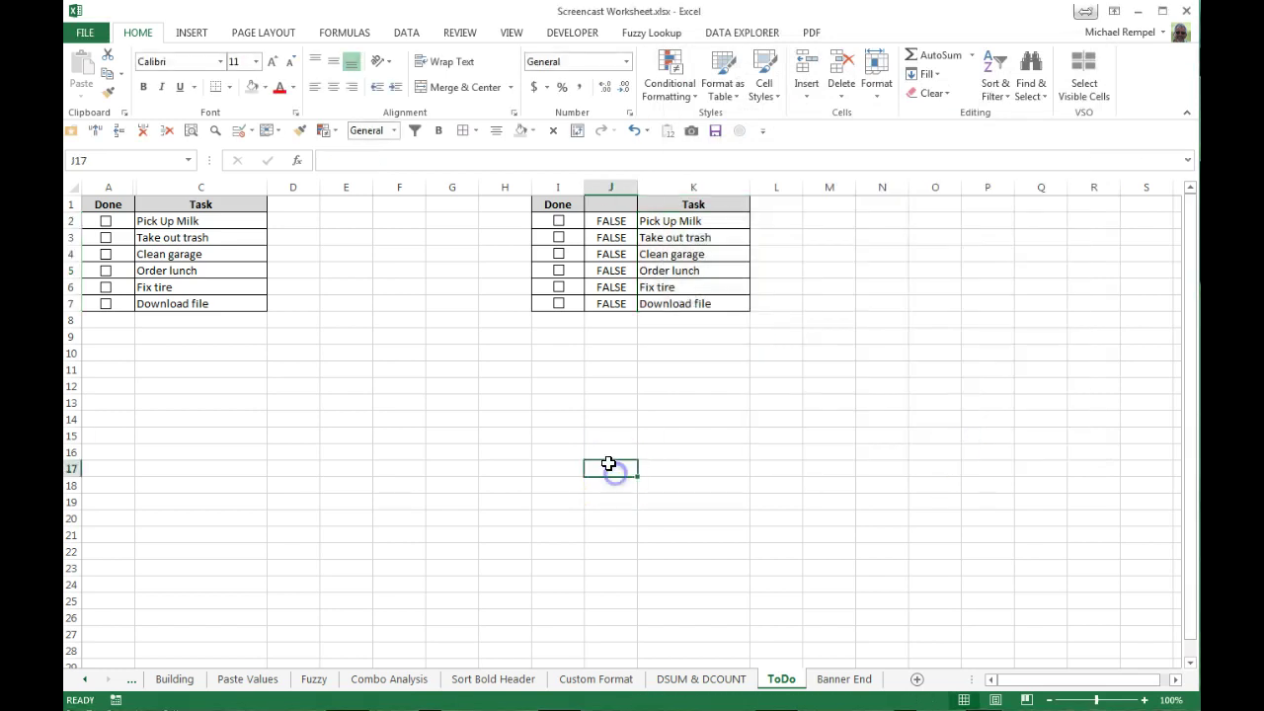
click(558, 220)
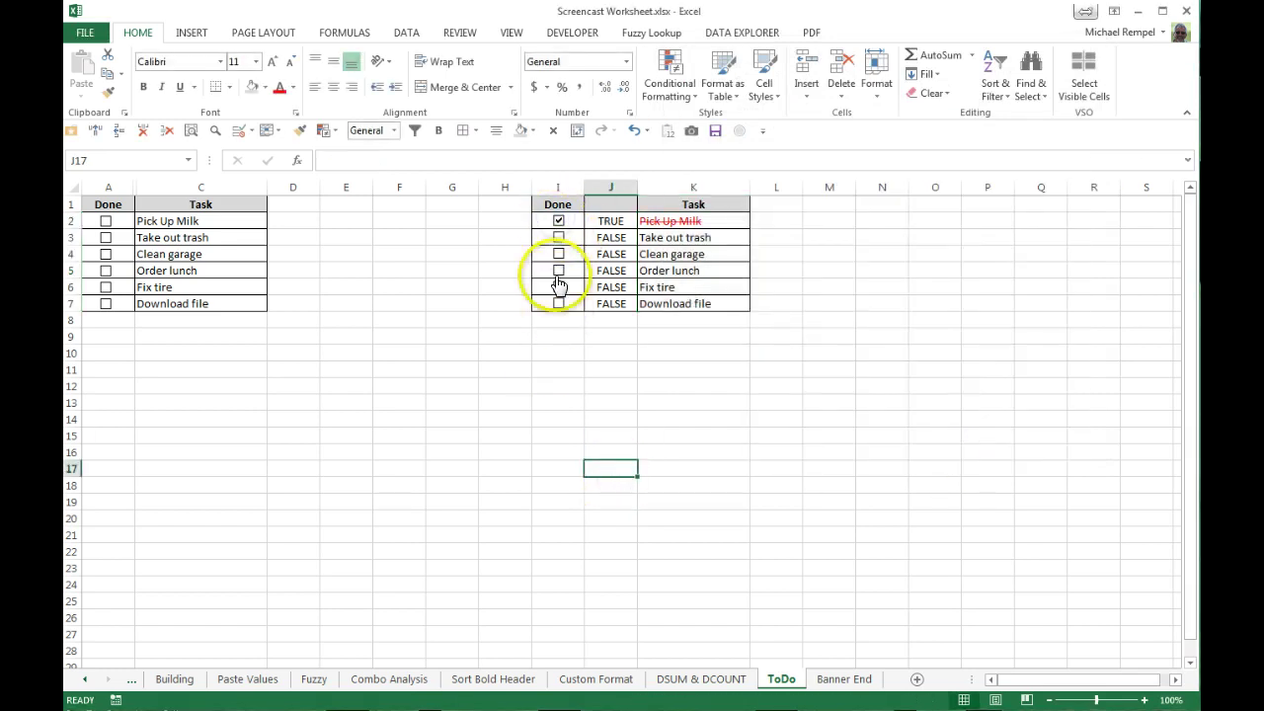
click(558, 270)
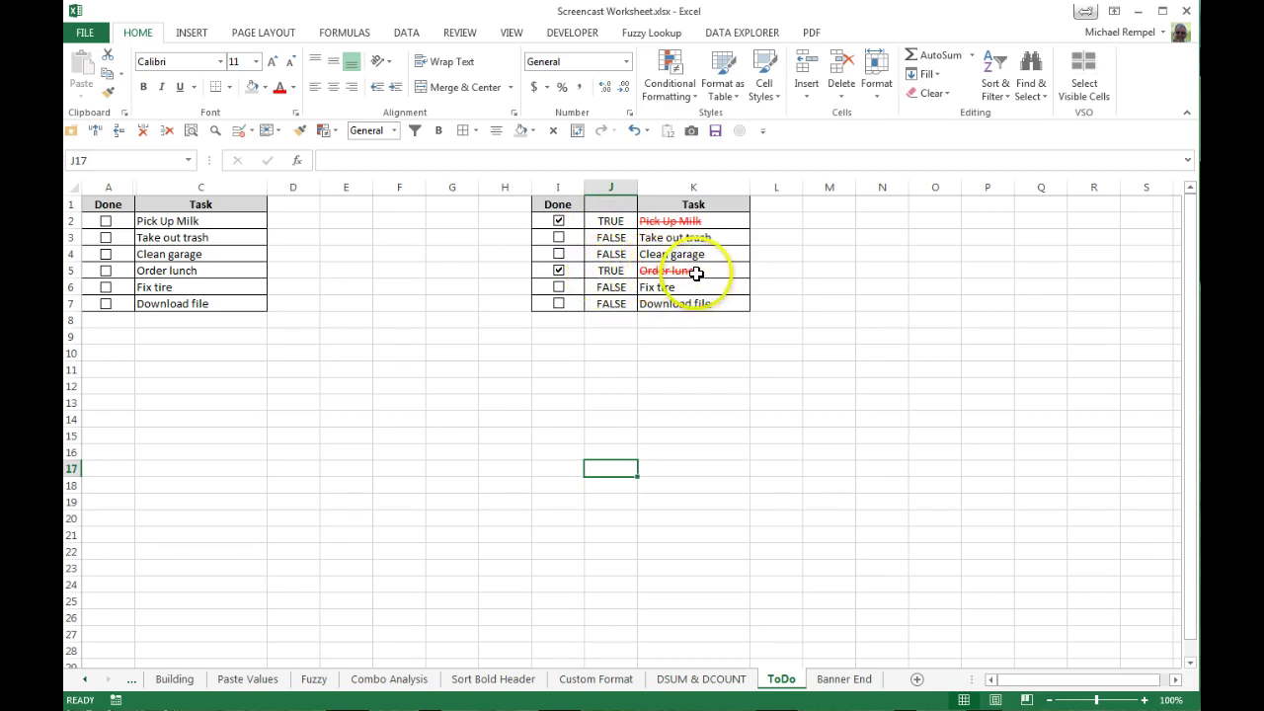
Hide column J, the TRUE/FALSE helper column.
click(611, 187)
right_click(610, 187)
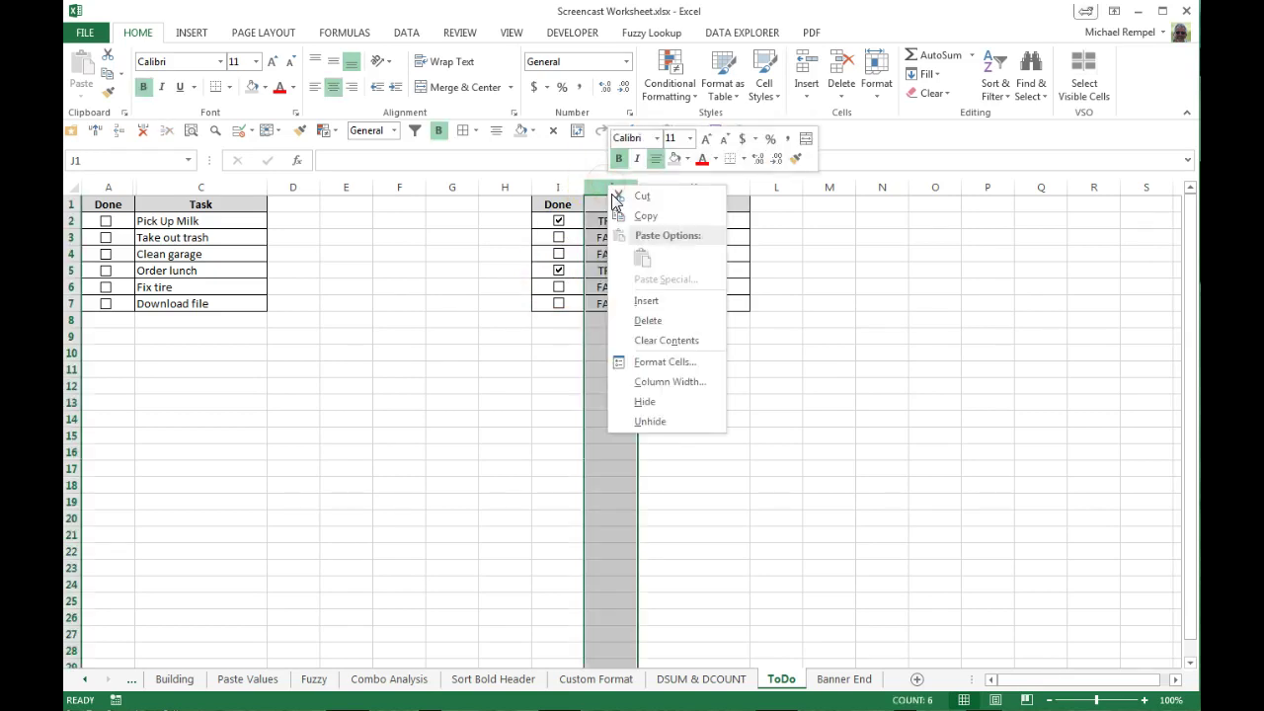
click(642, 402)
click(516, 405)
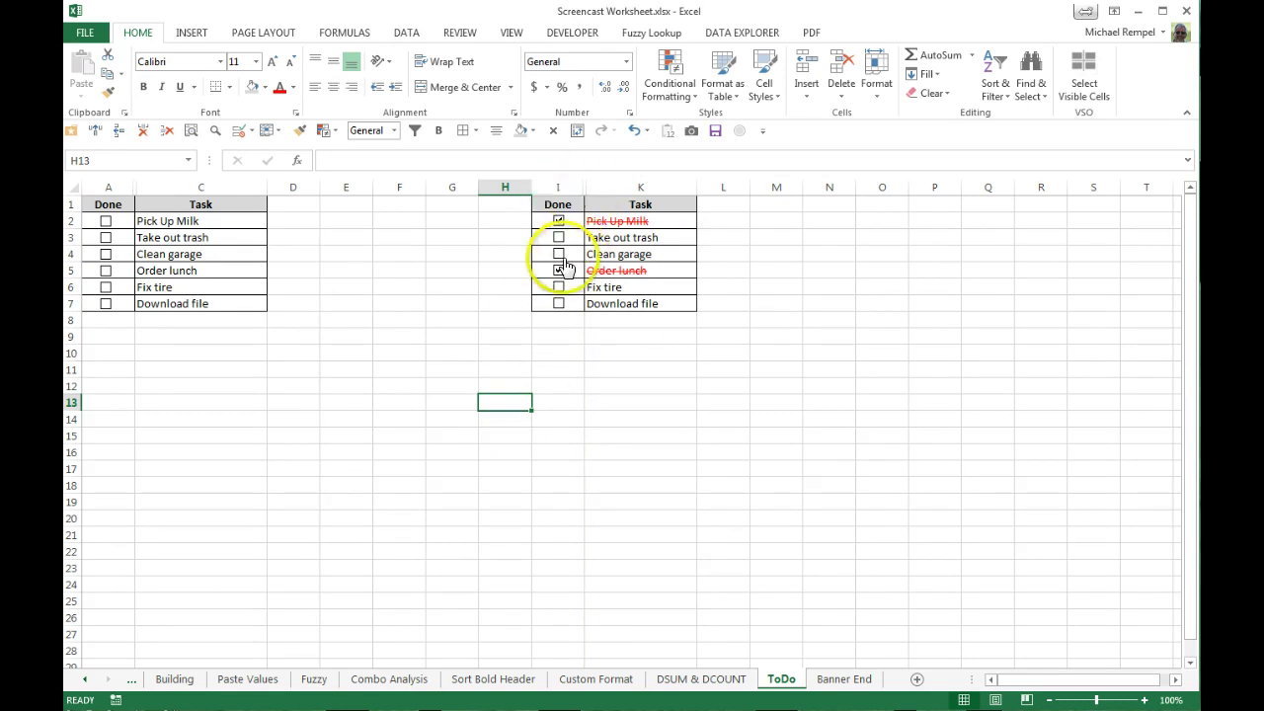
Test by ticking Take out trash and Fix tire, then untick all the Done boxes.
click(559, 238)
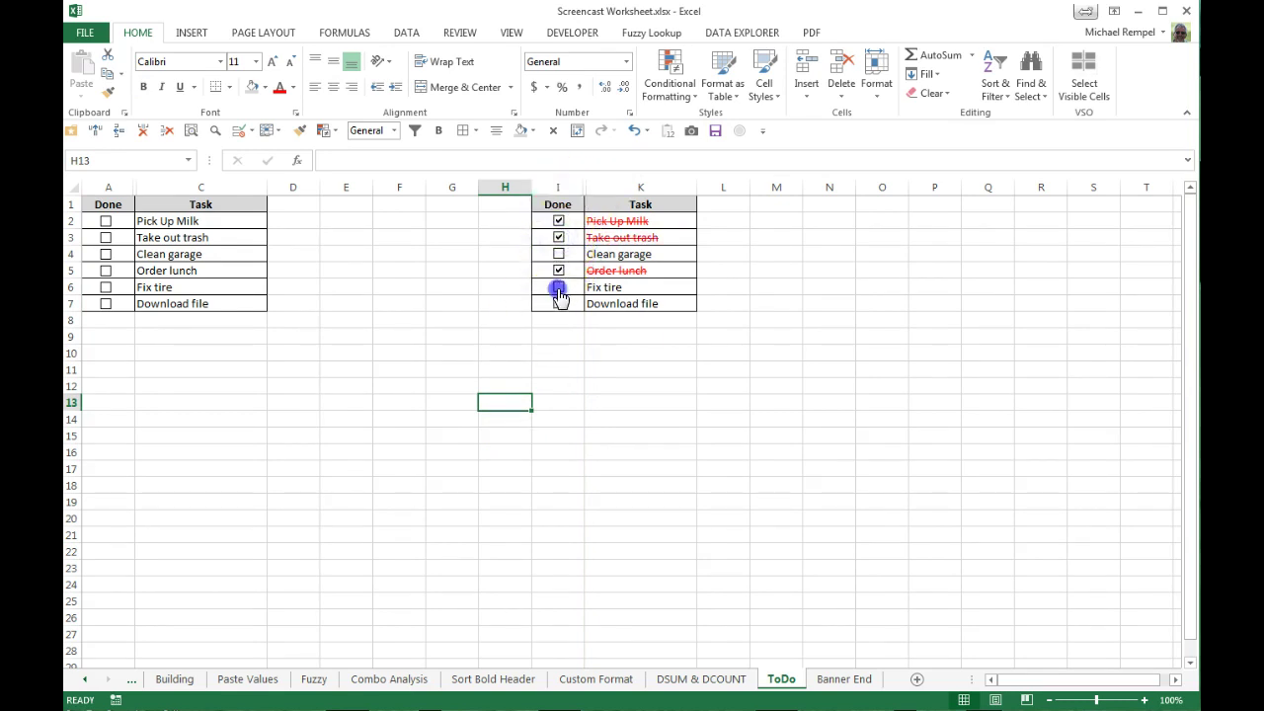
click(559, 287)
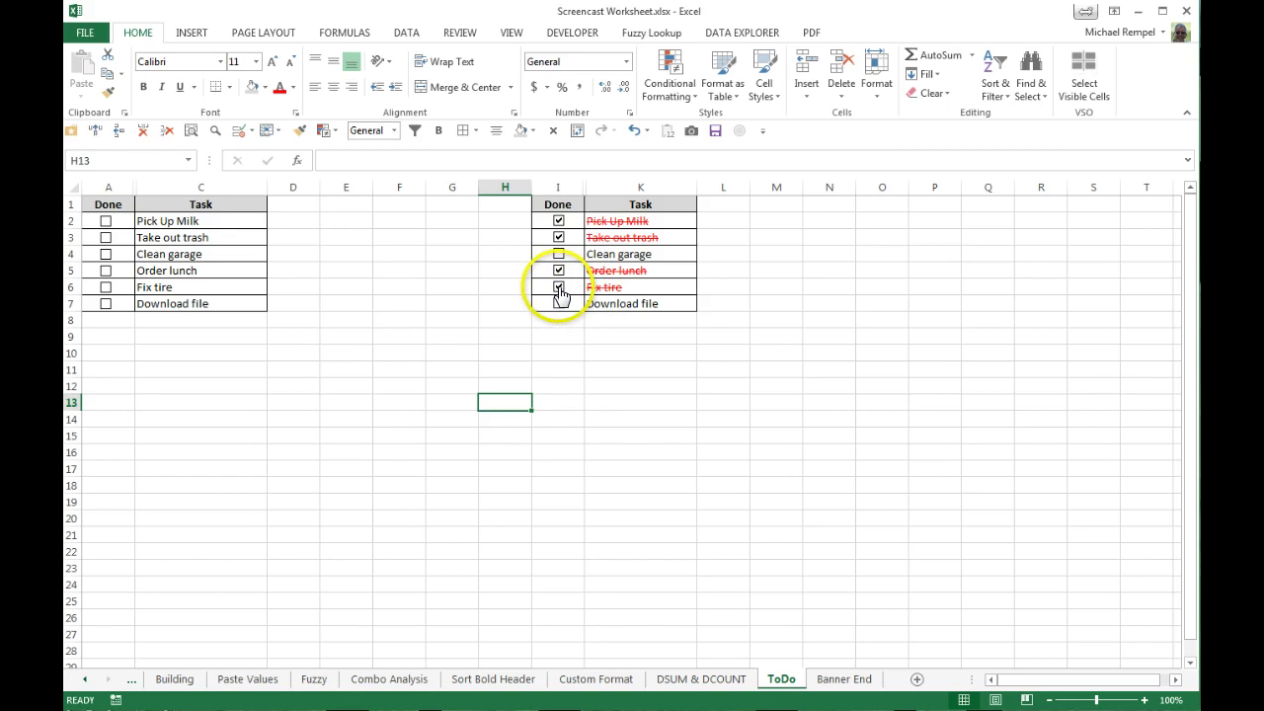
click(559, 288)
click(559, 271)
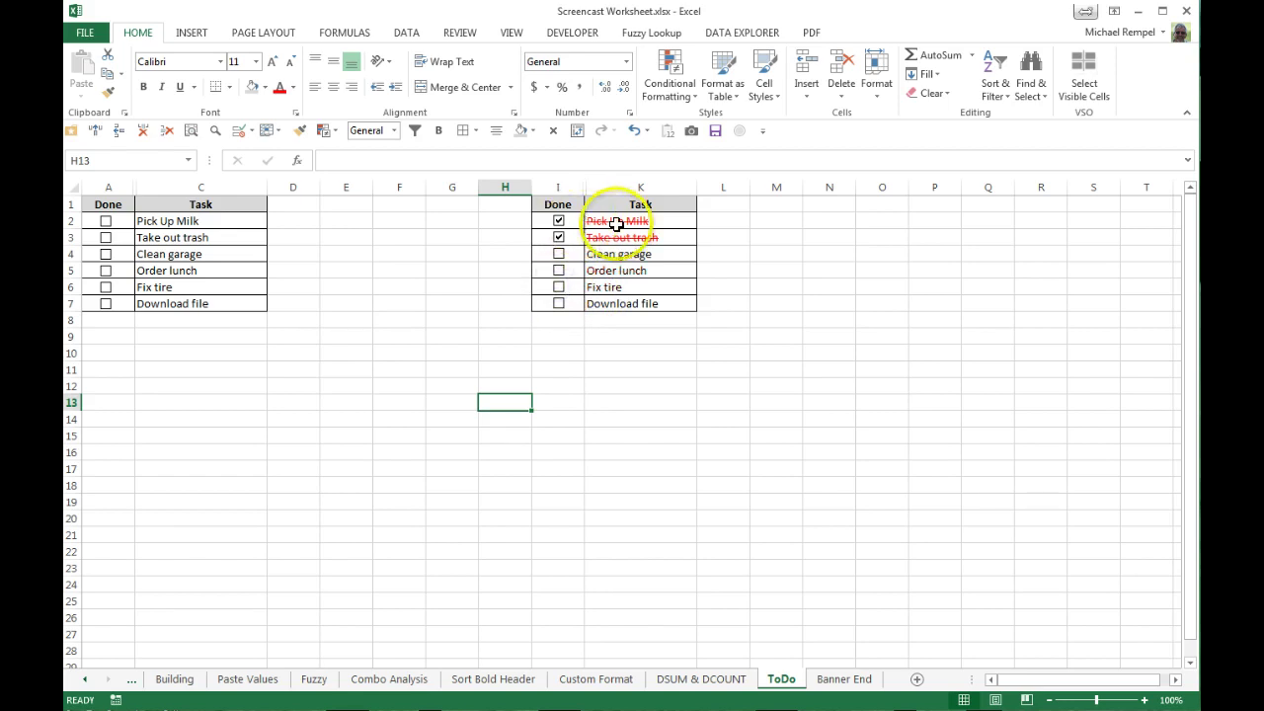
click(559, 222)
click(559, 238)
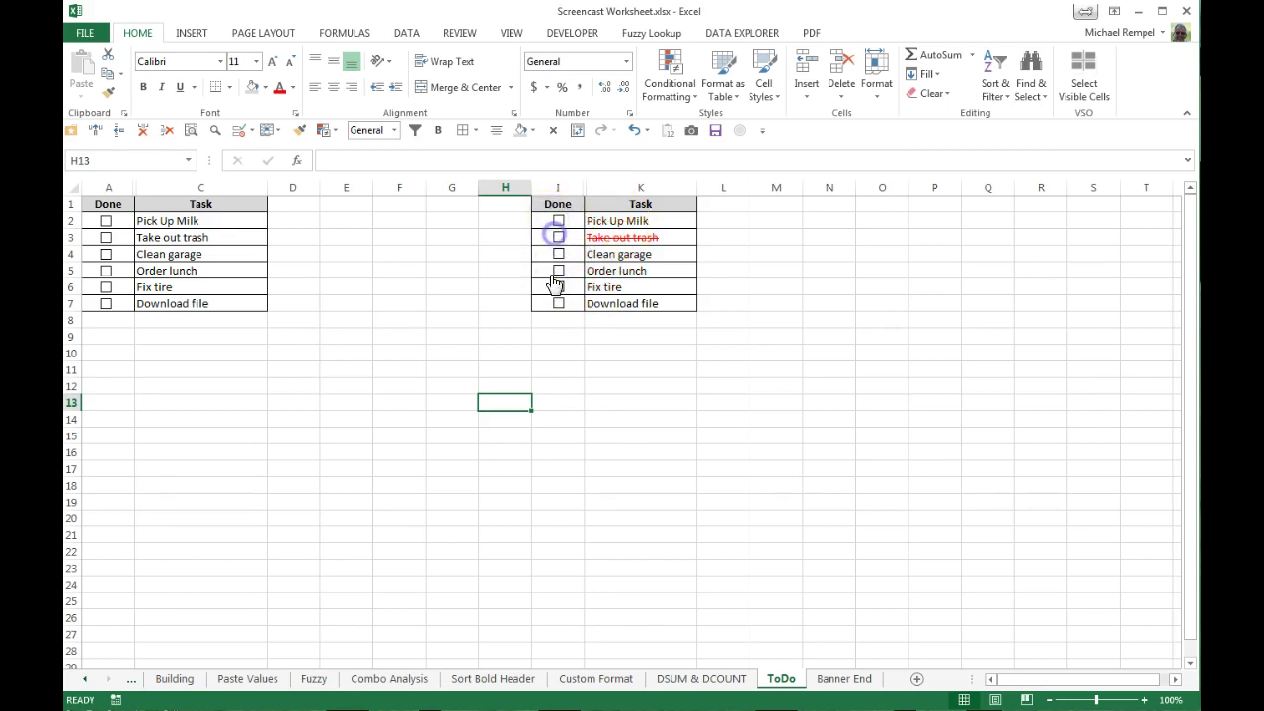
Switch to the Banner End sheet showing the Excel Bytes banner.
click(852, 680)
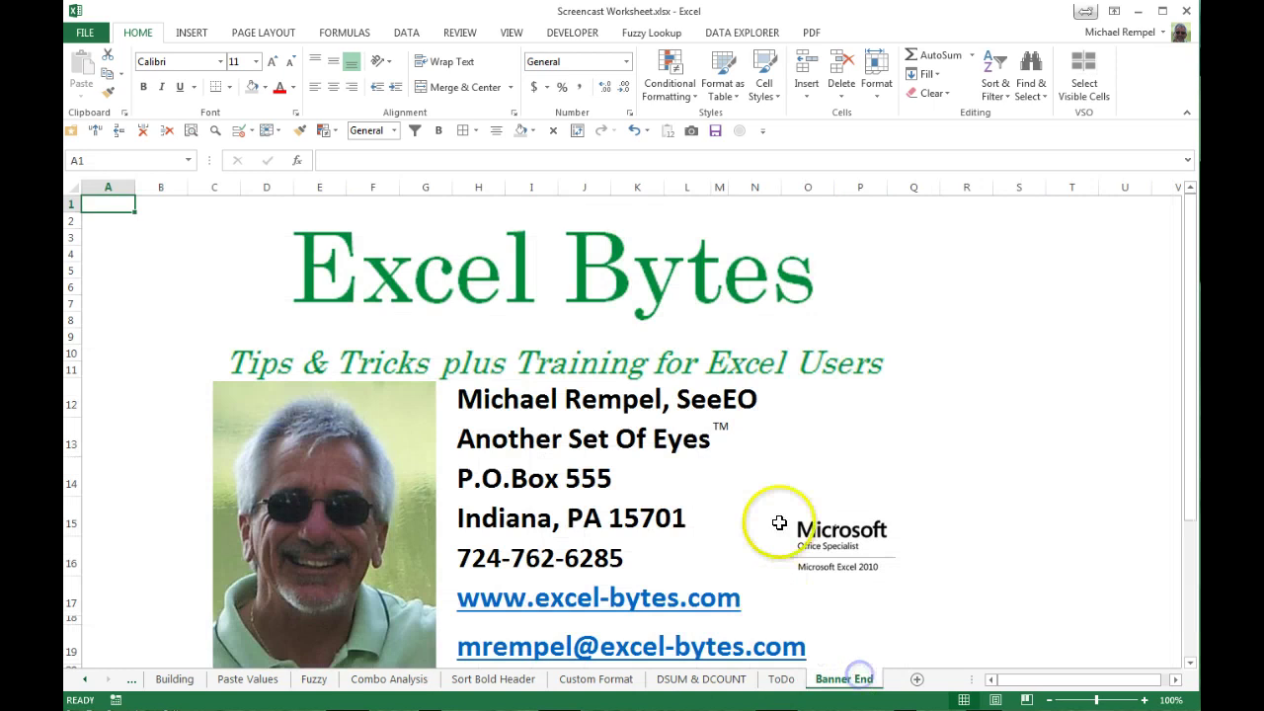